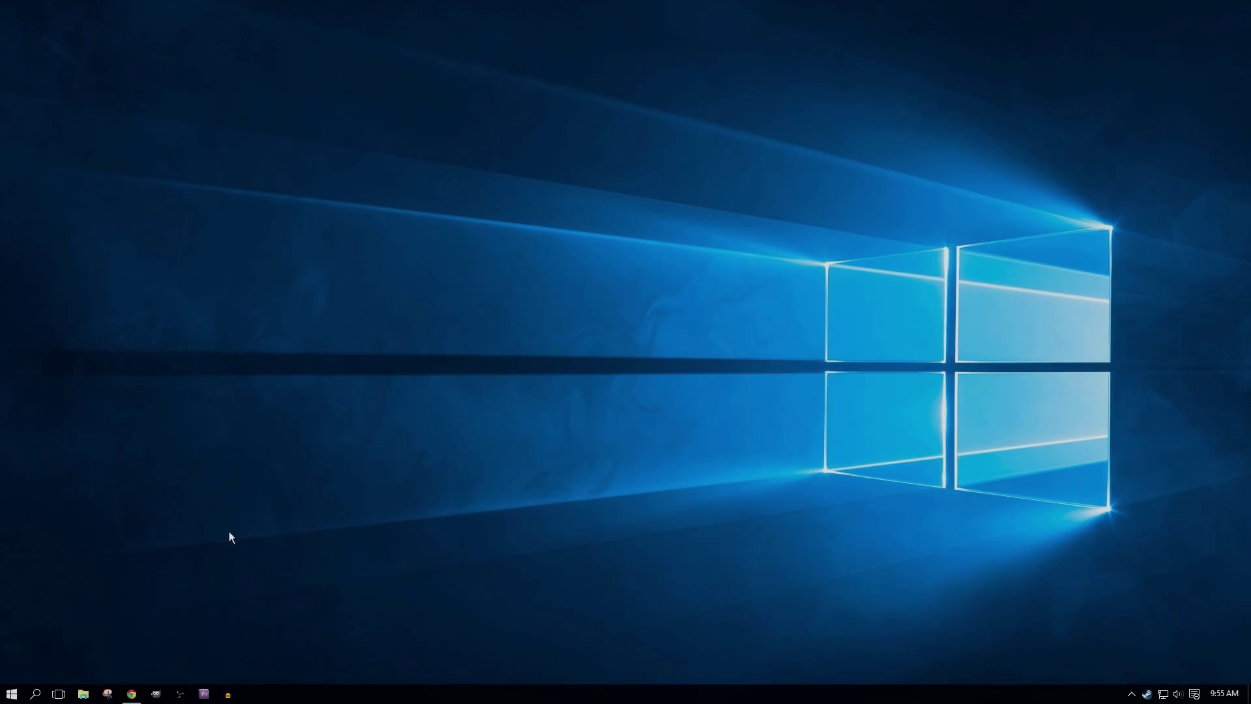
- Browse the default Windows 10 Start menu's full app list, then close it
key(super)
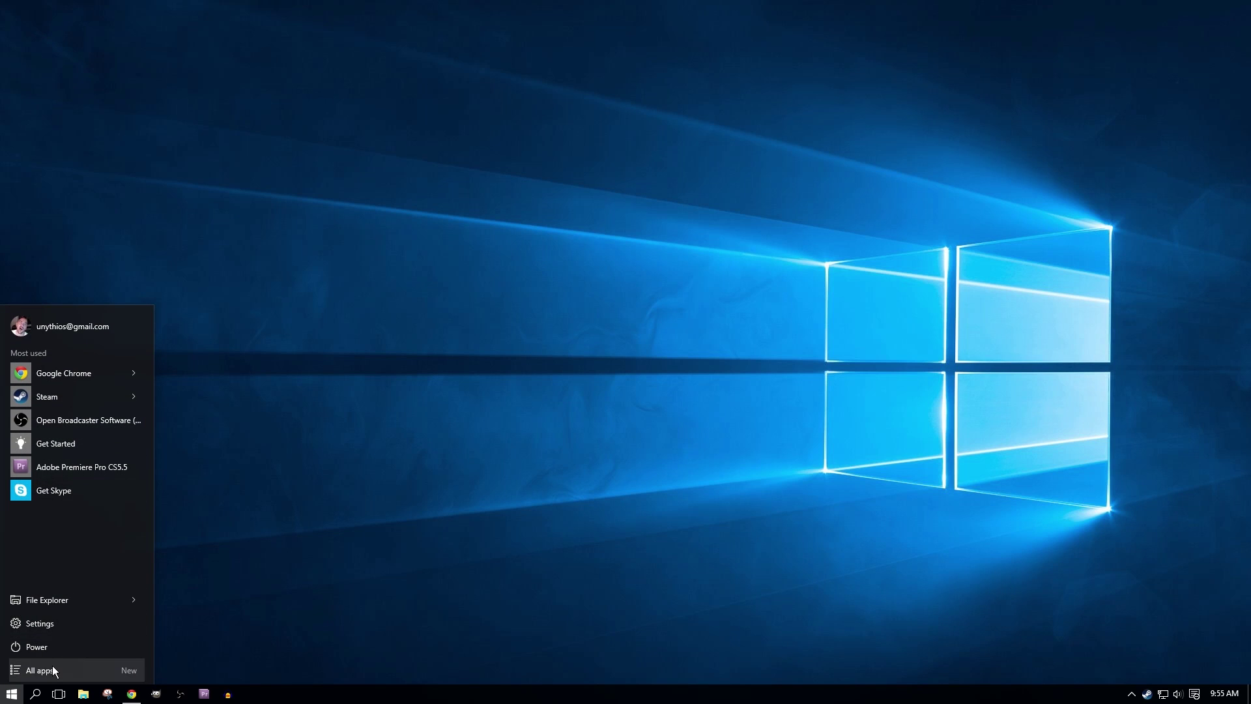
click(50, 667)
scroll(75, 443, down, 2)
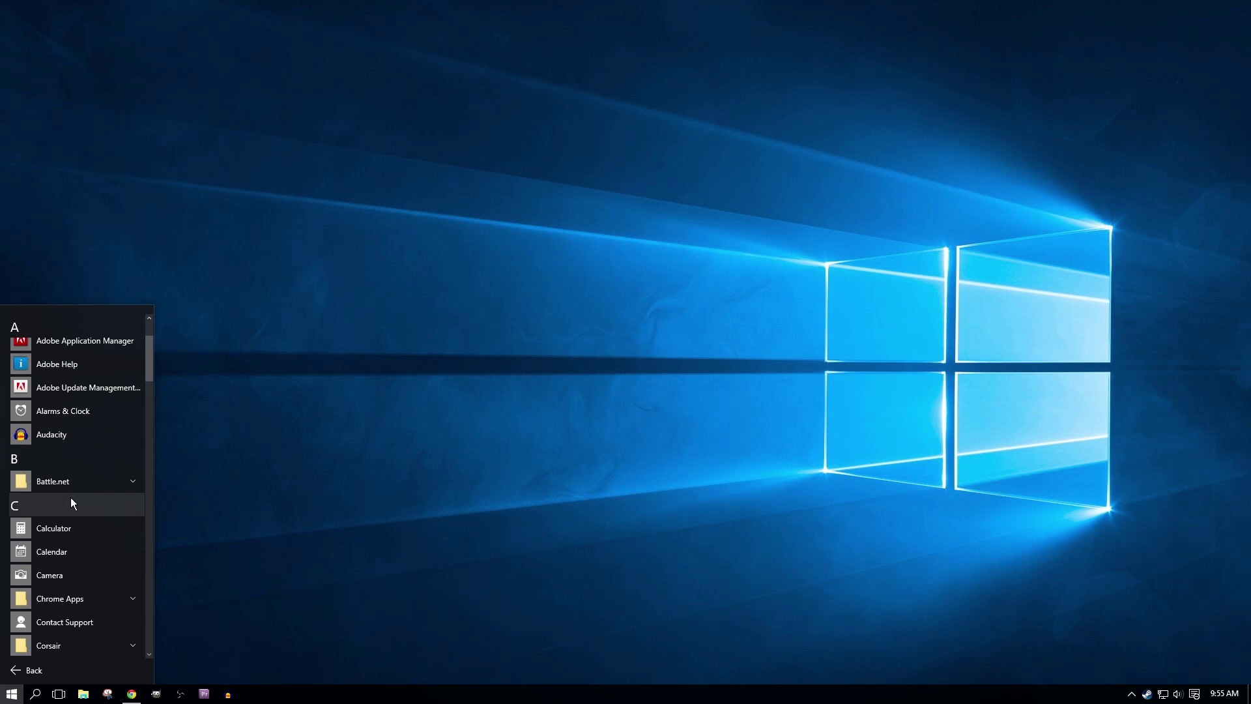
scroll(69, 500, up, 2)
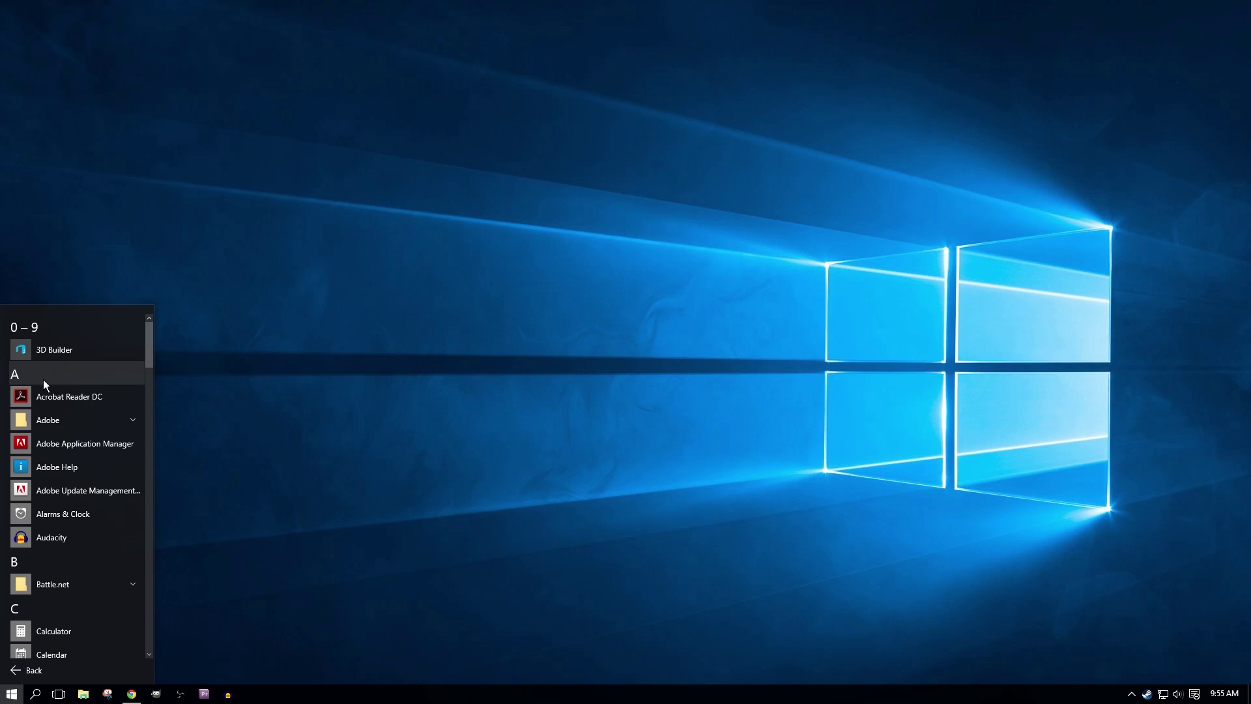
scroll(41, 390, down, 4)
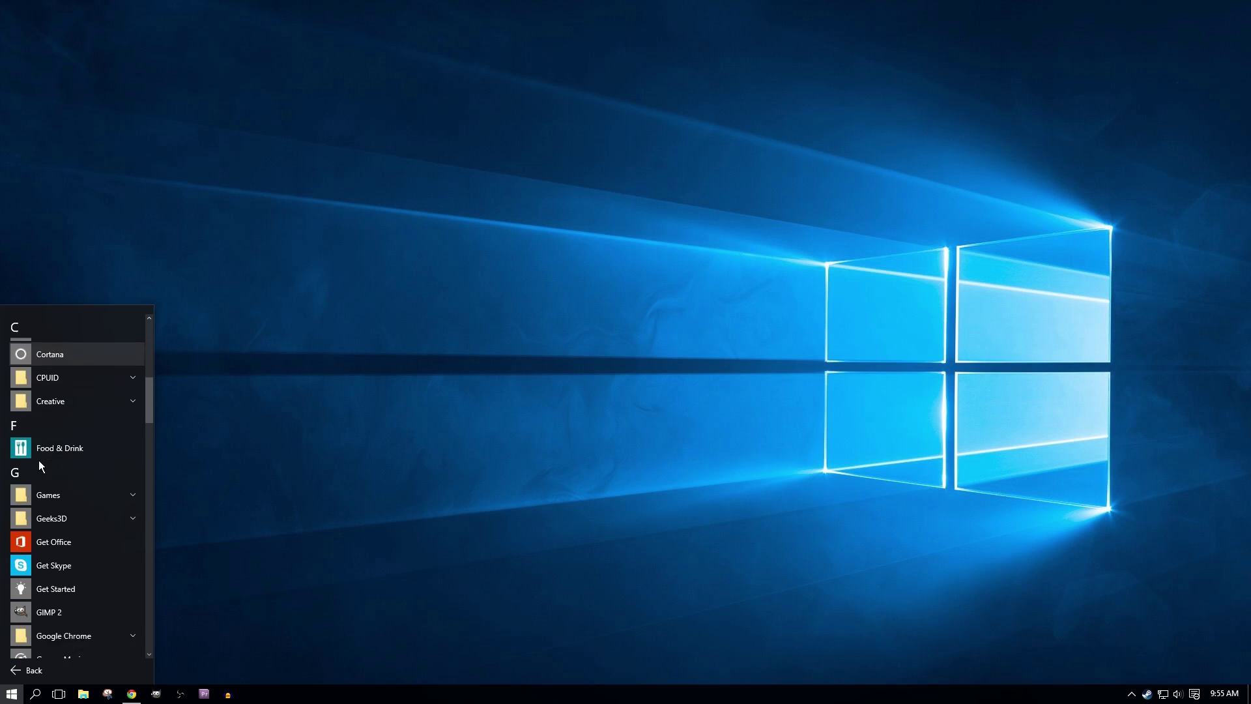
scroll(39, 464, down, 5)
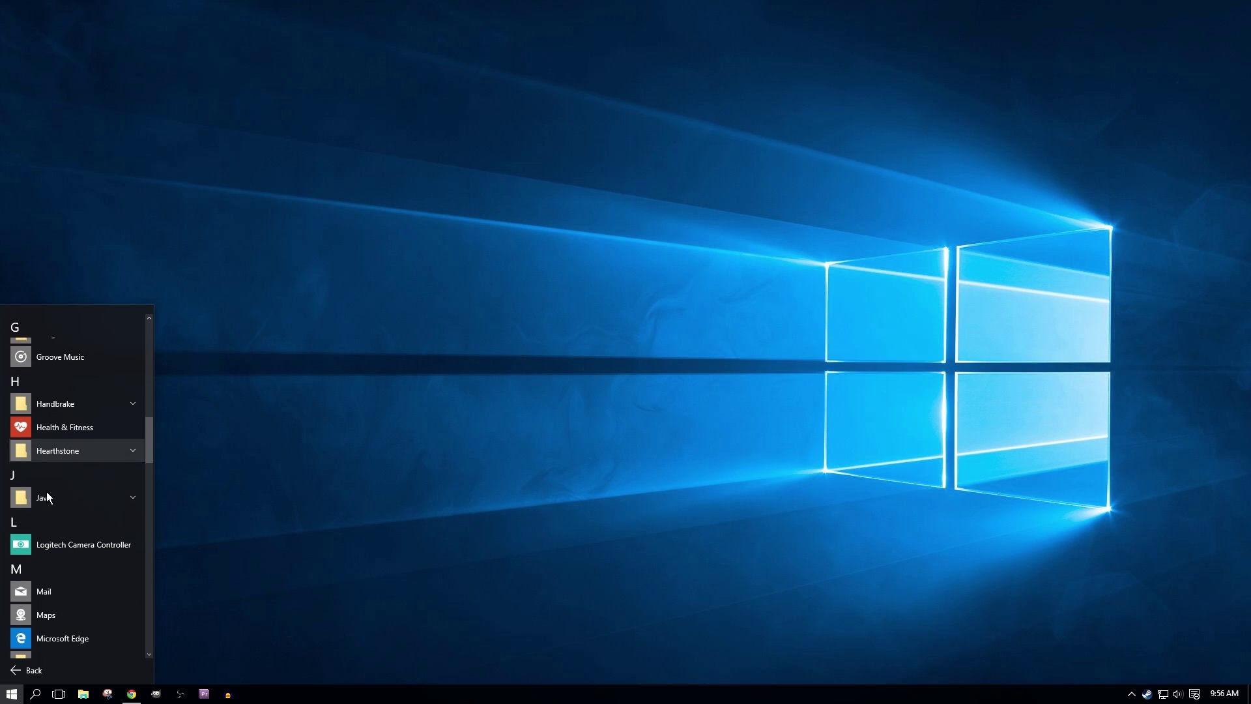
scroll(113, 484, up, 9)
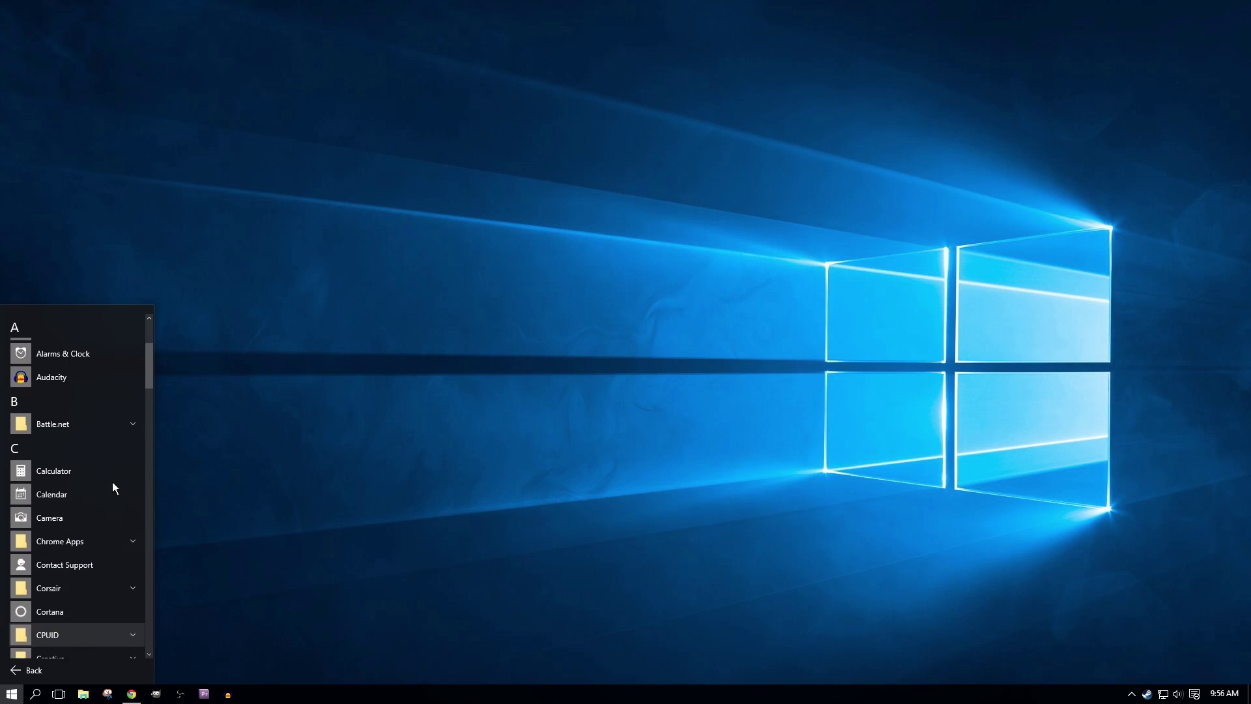
scroll(112, 482, up, 3)
click(385, 420)
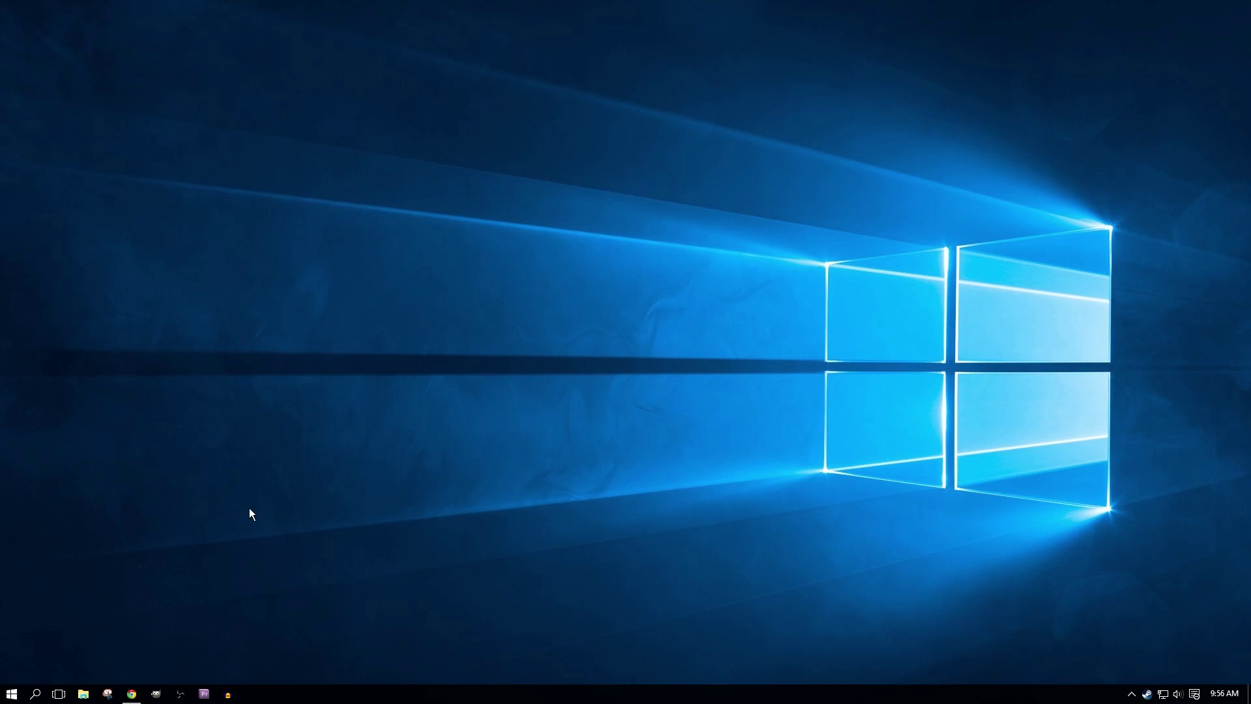
key(super)
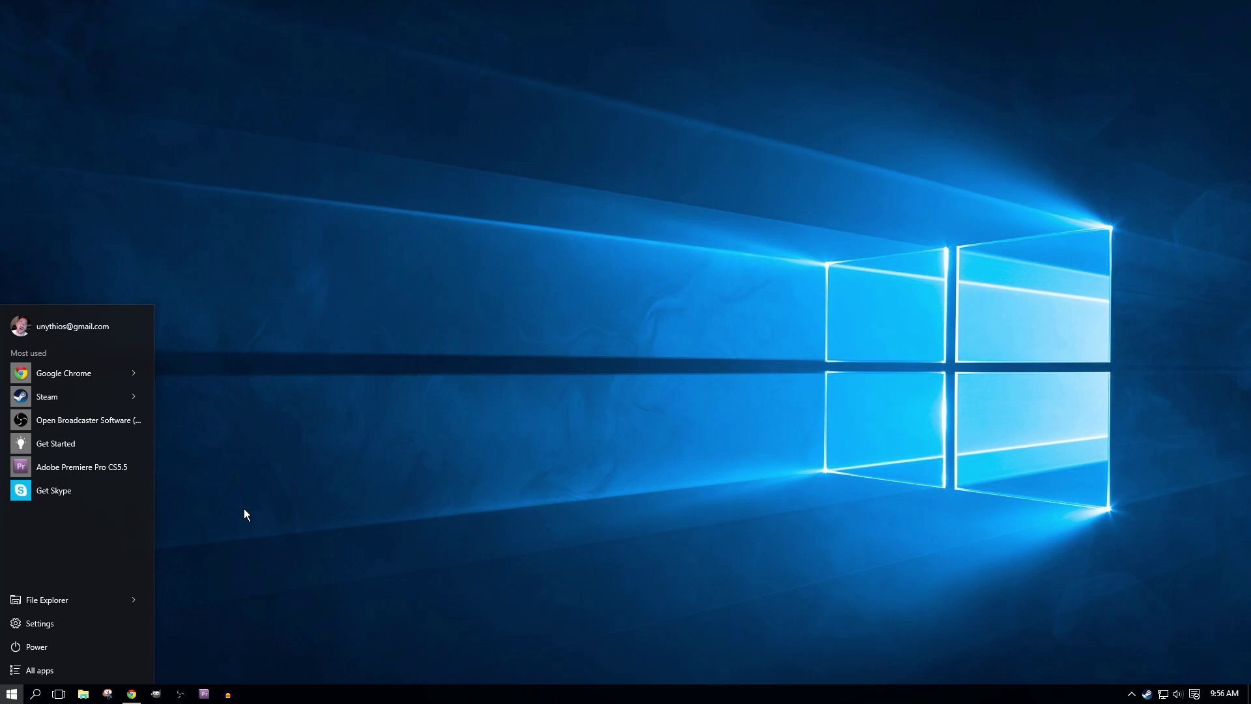
click(248, 507)
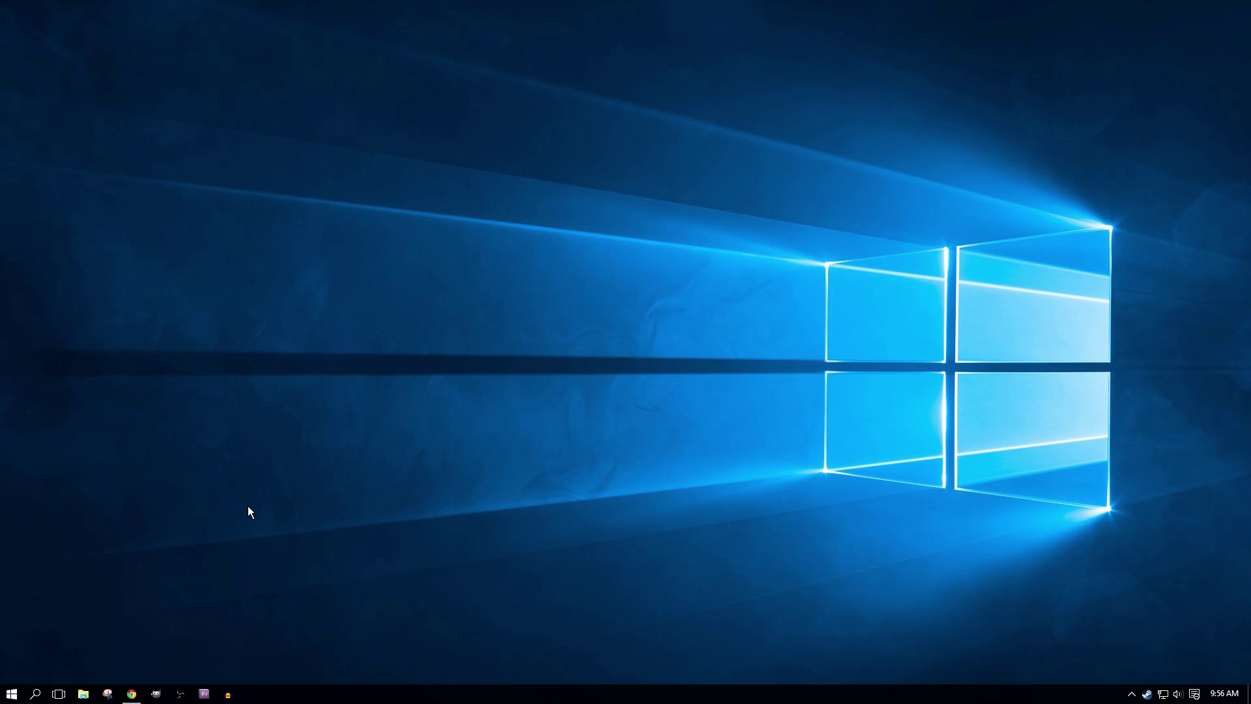
click(132, 694)
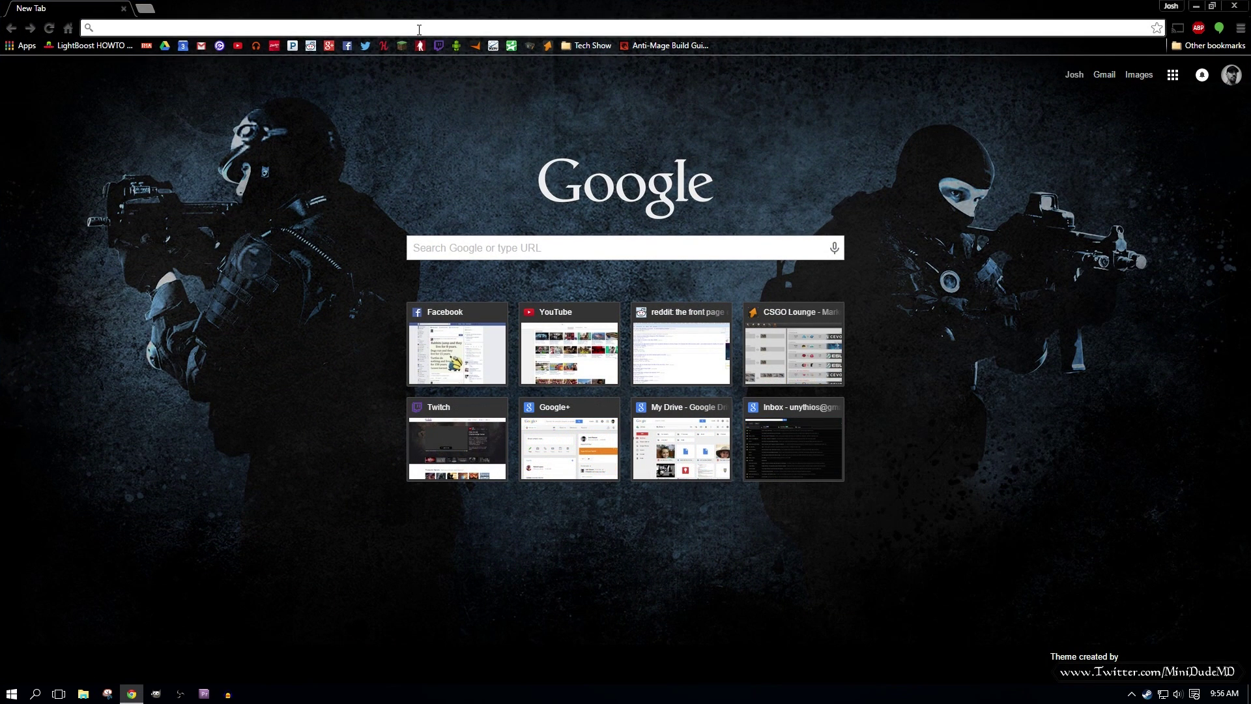
text(ww)
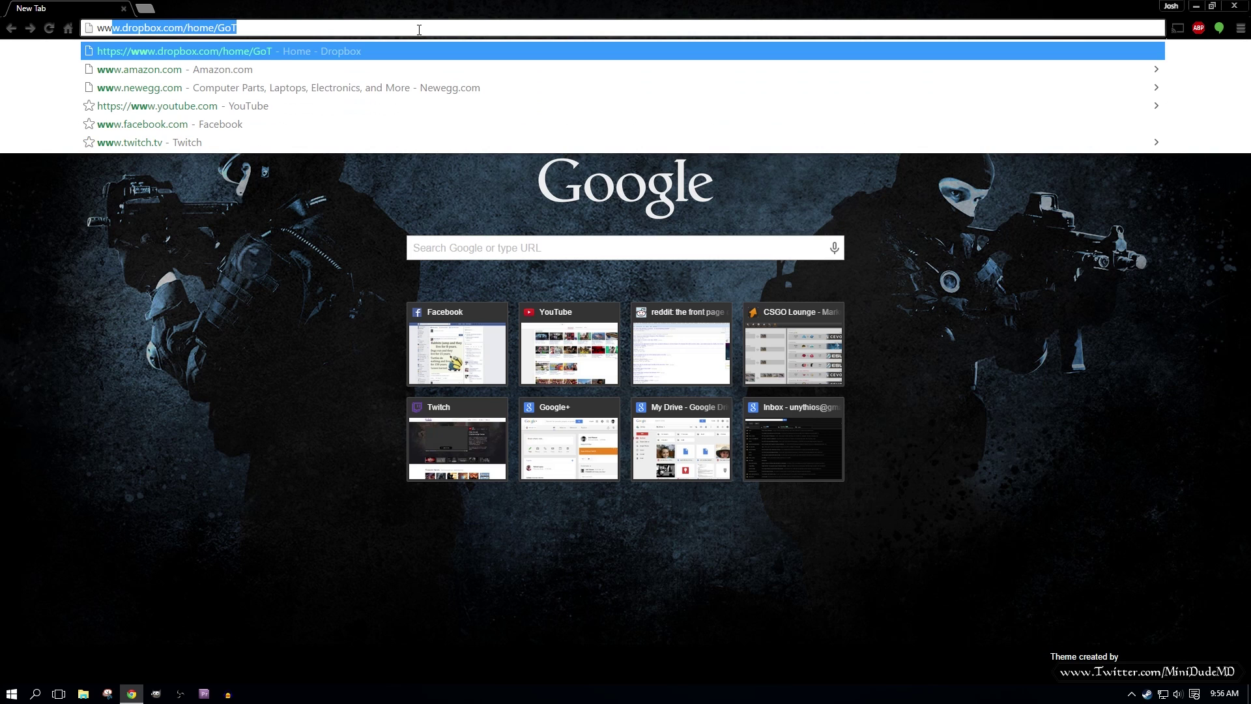
text(w.classicshell.)
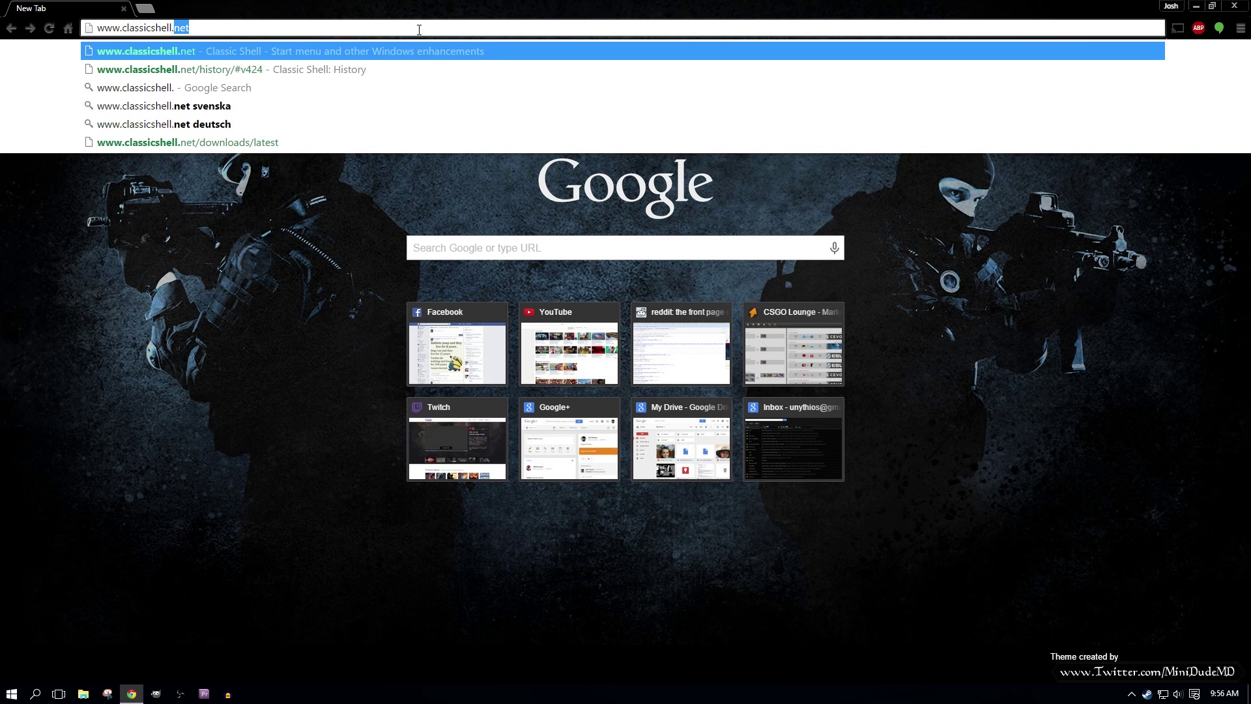
key(Return)
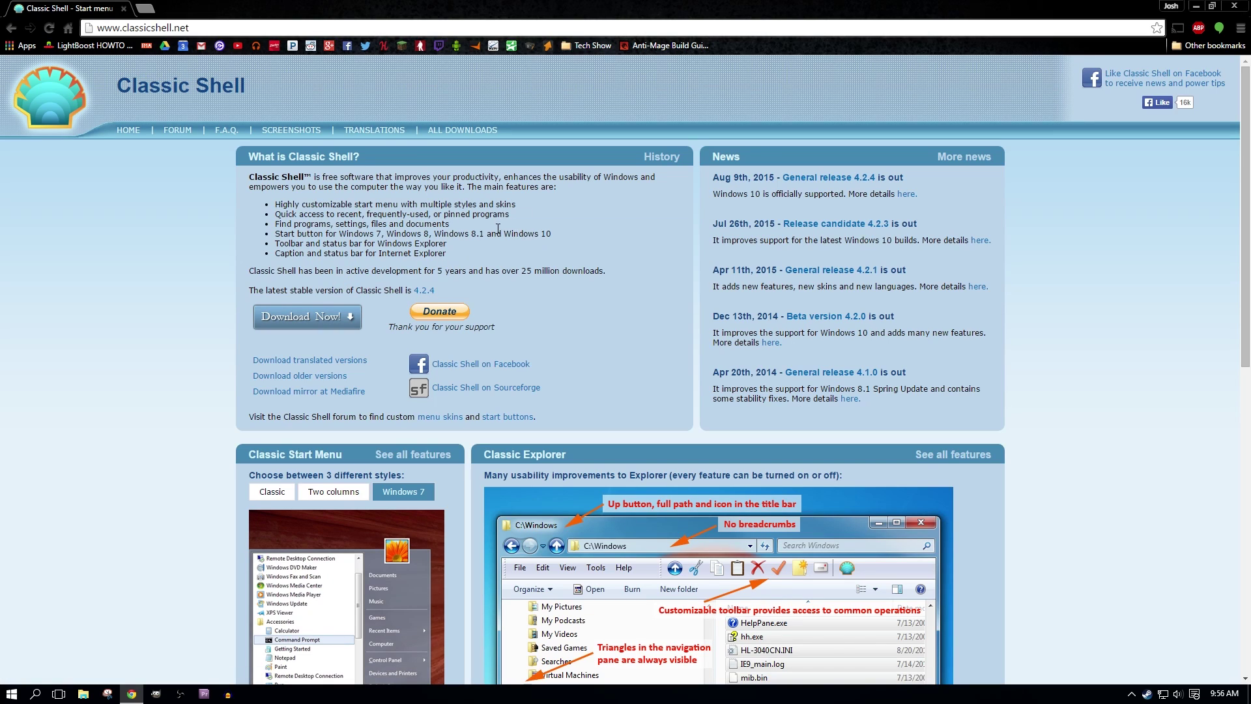
- Download the ClassicShellSetup_4_2_4.exe installer and open it from the download shelf
mouse_move(536, 248)
mouse_down()
mouse_move(551, 238)
mouse_move(520, 237)
mouse_up()
click(521, 237)
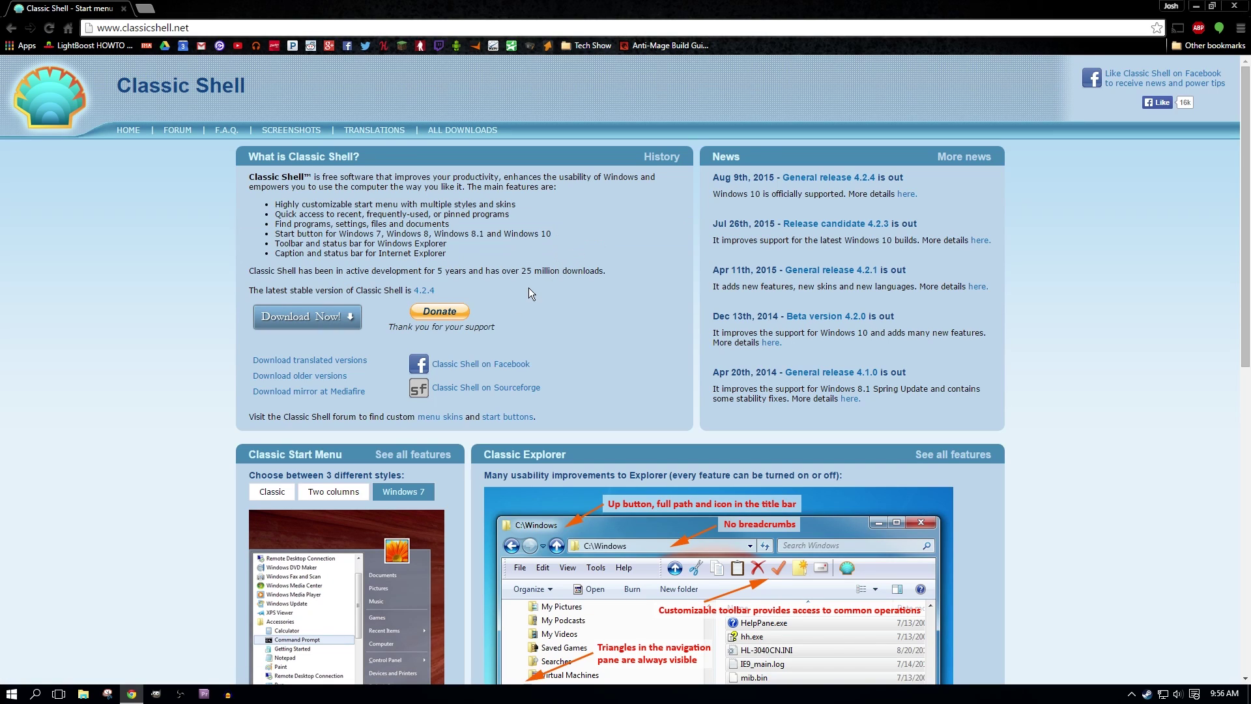
click(306, 316)
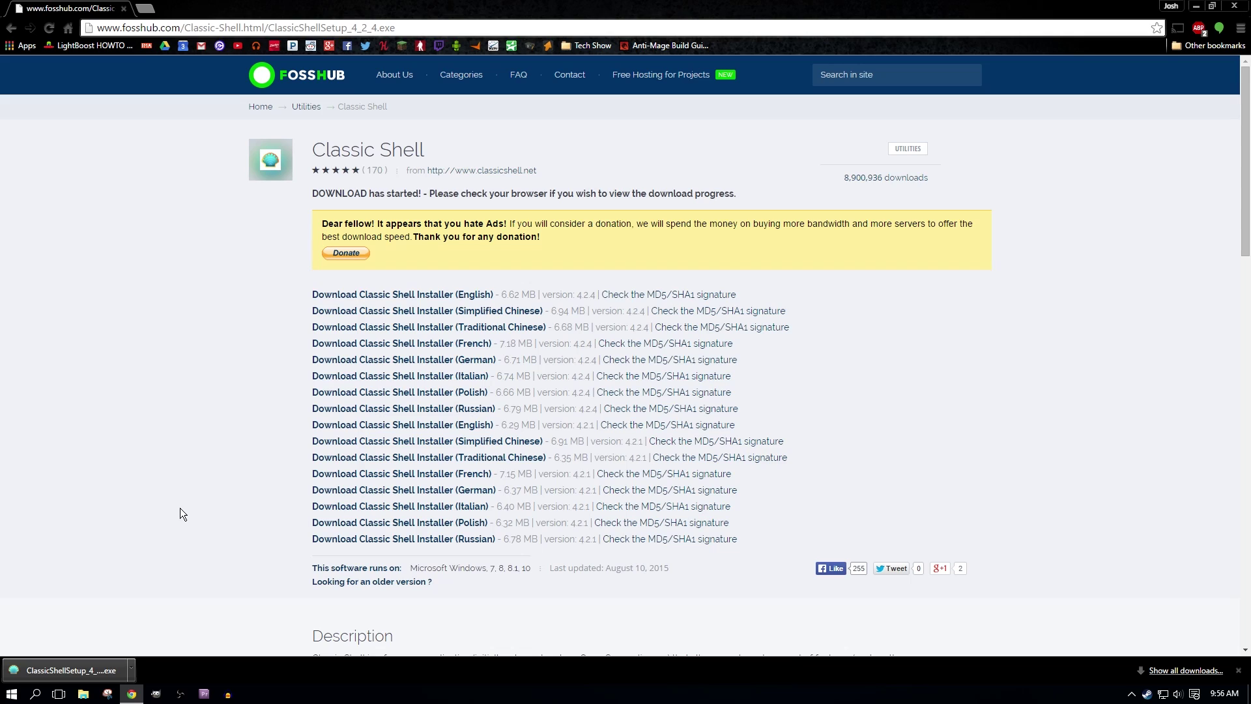
click(91, 671)
- Run the installer, pass the Welcome page, and accept the License Agreement terms
click(73, 671)
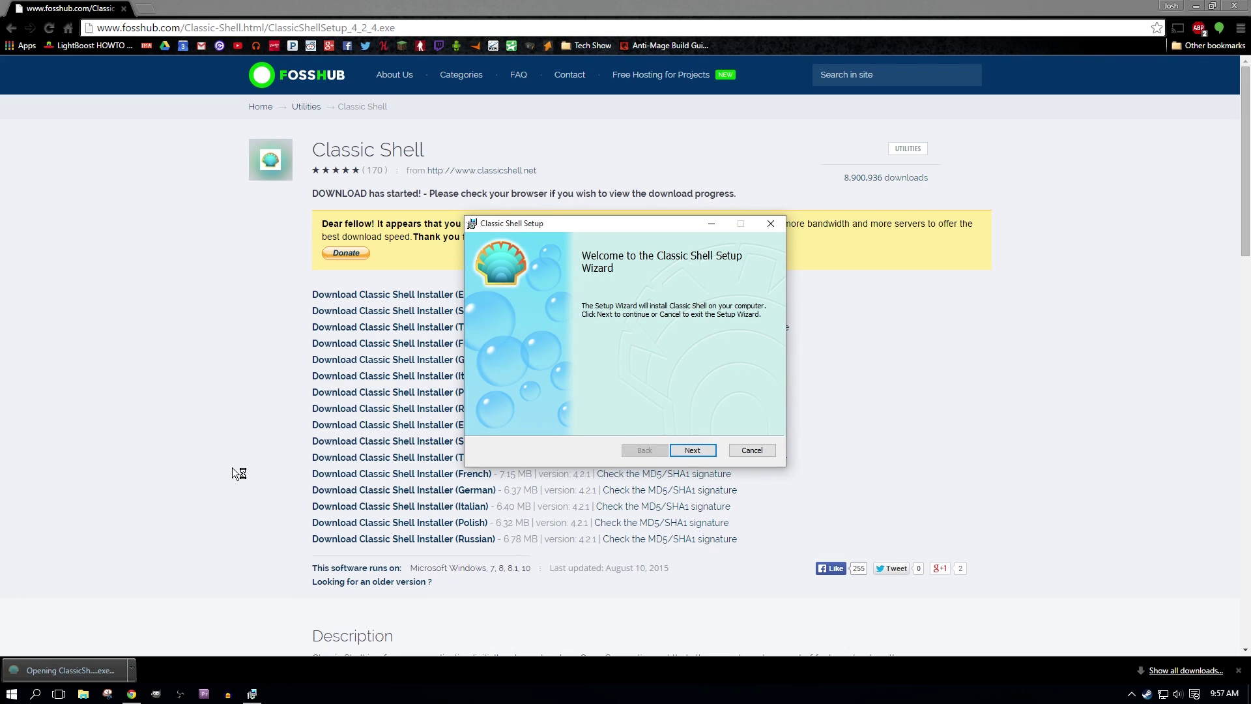
click(692, 449)
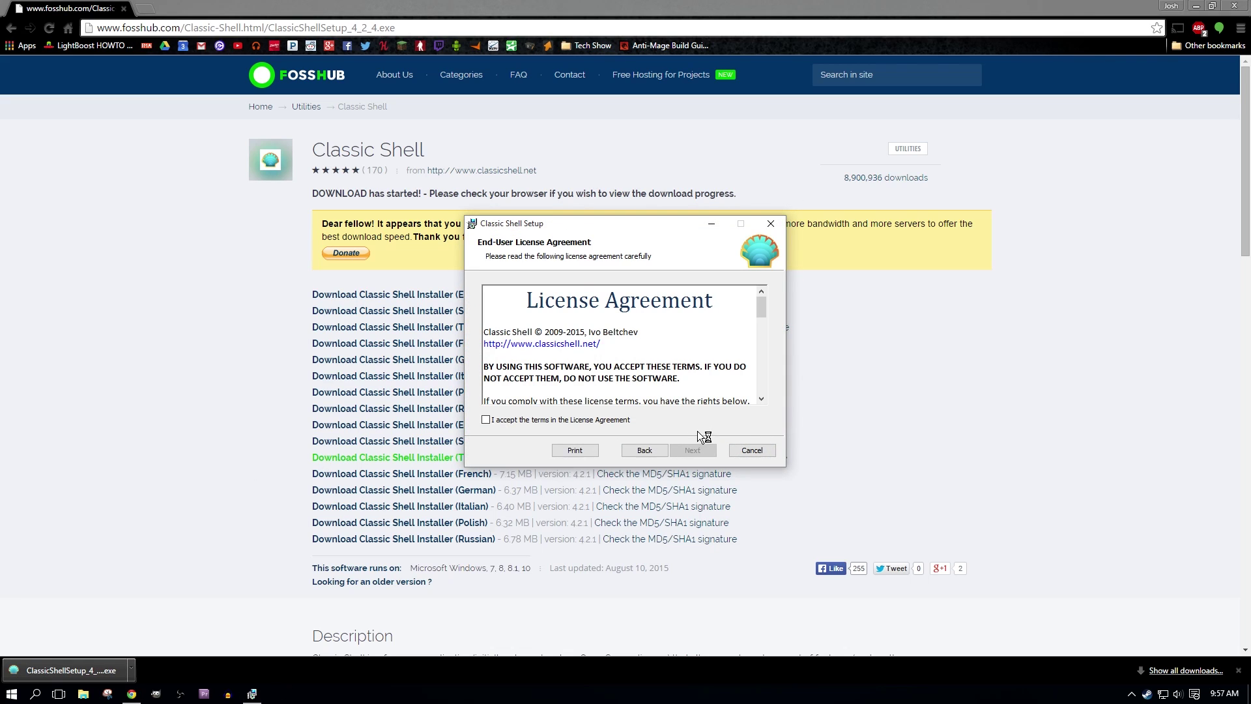
mouse_move(761, 311)
mouse_down()
mouse_move(765, 395)
mouse_move(766, 315)
mouse_up()
scroll(668, 361, up, 1)
scroll(669, 361, down, 10)
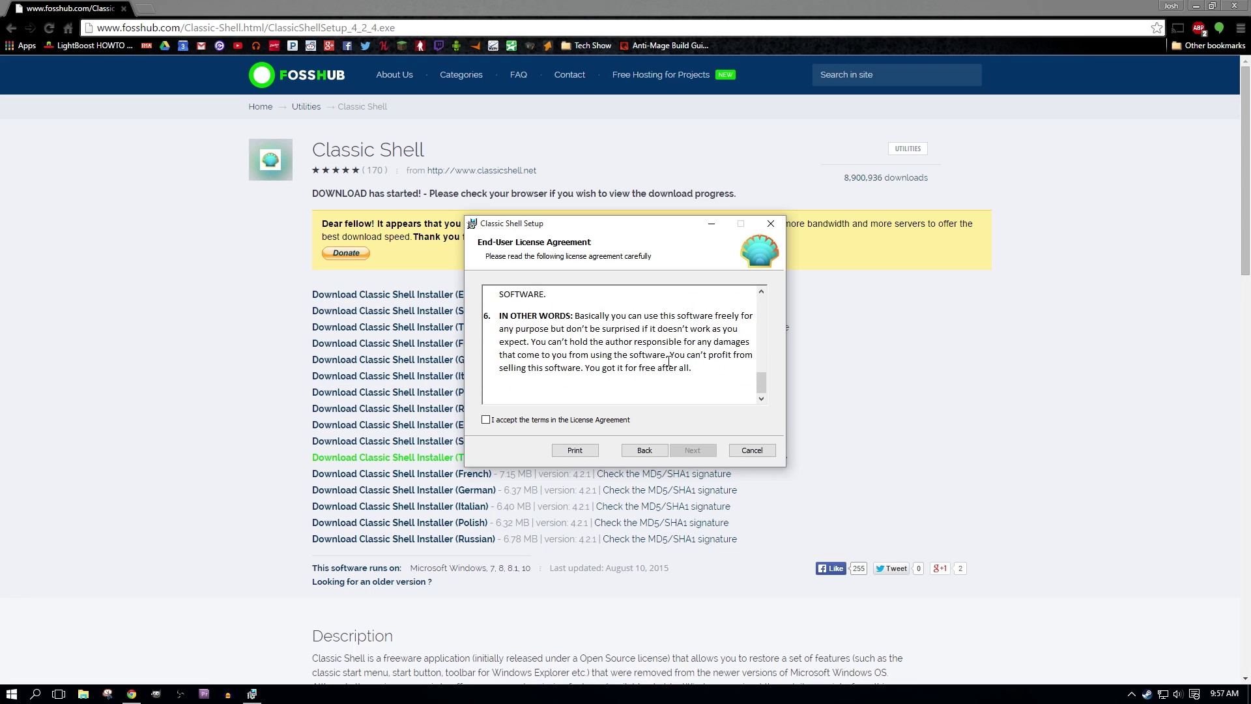
scroll(668, 360, up, 10)
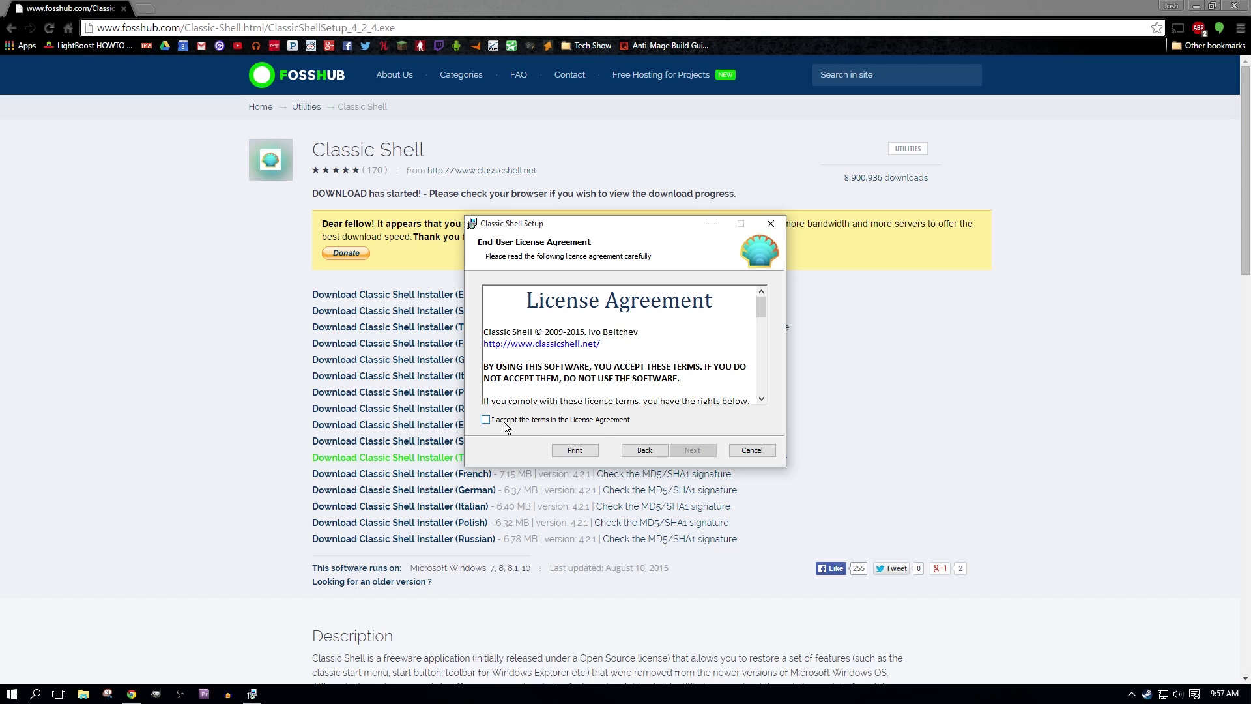
click(486, 419)
- Set Classic Explorer and Classic IE to not install, keeping 'Create a start menu folder' checked
click(693, 450)
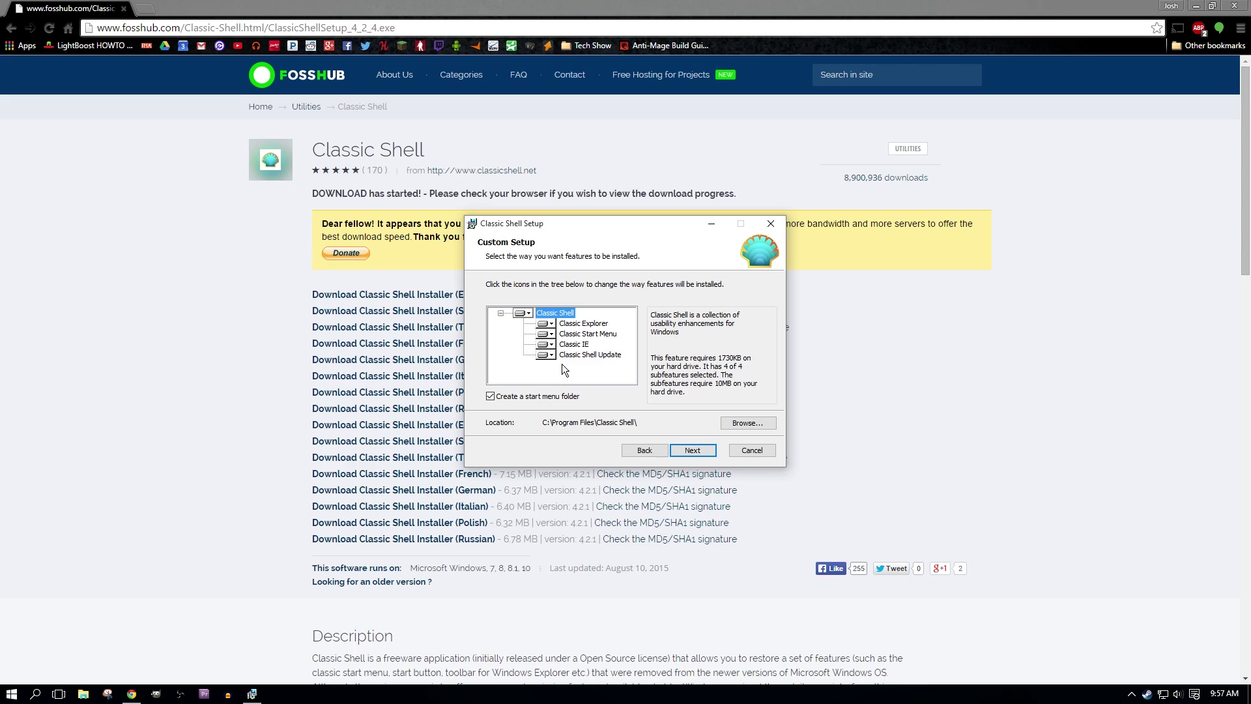
click(548, 323)
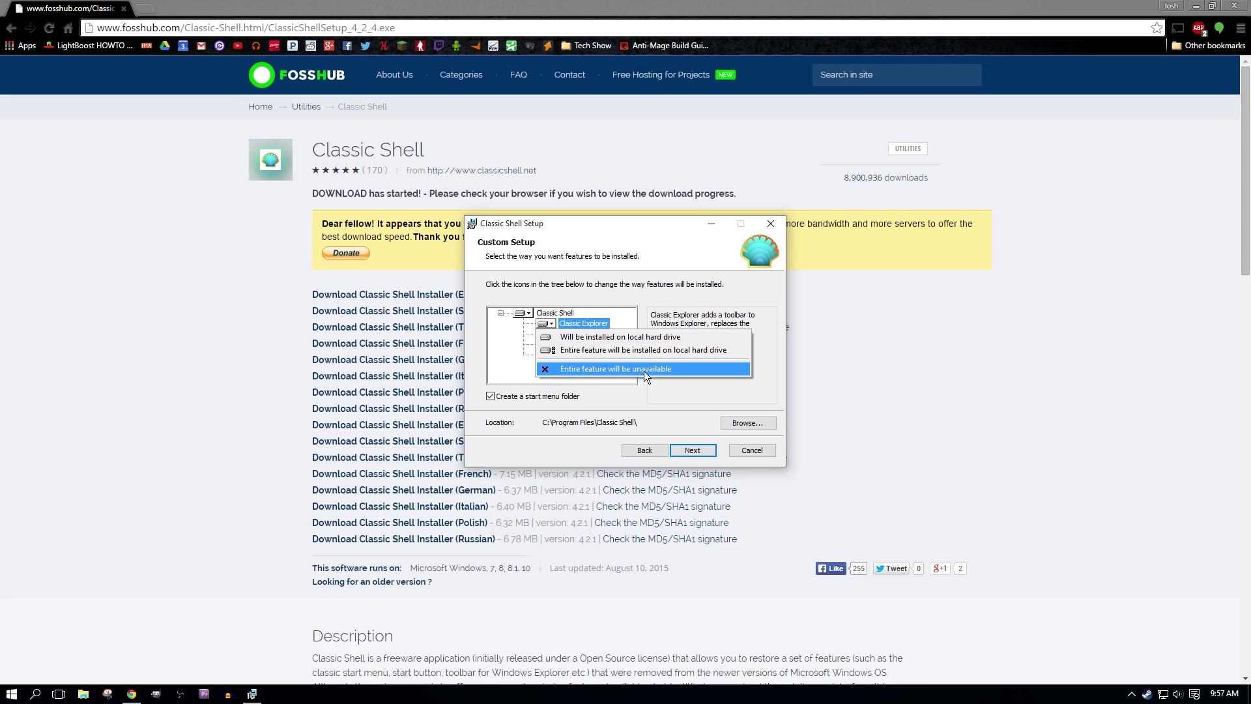
click(611, 370)
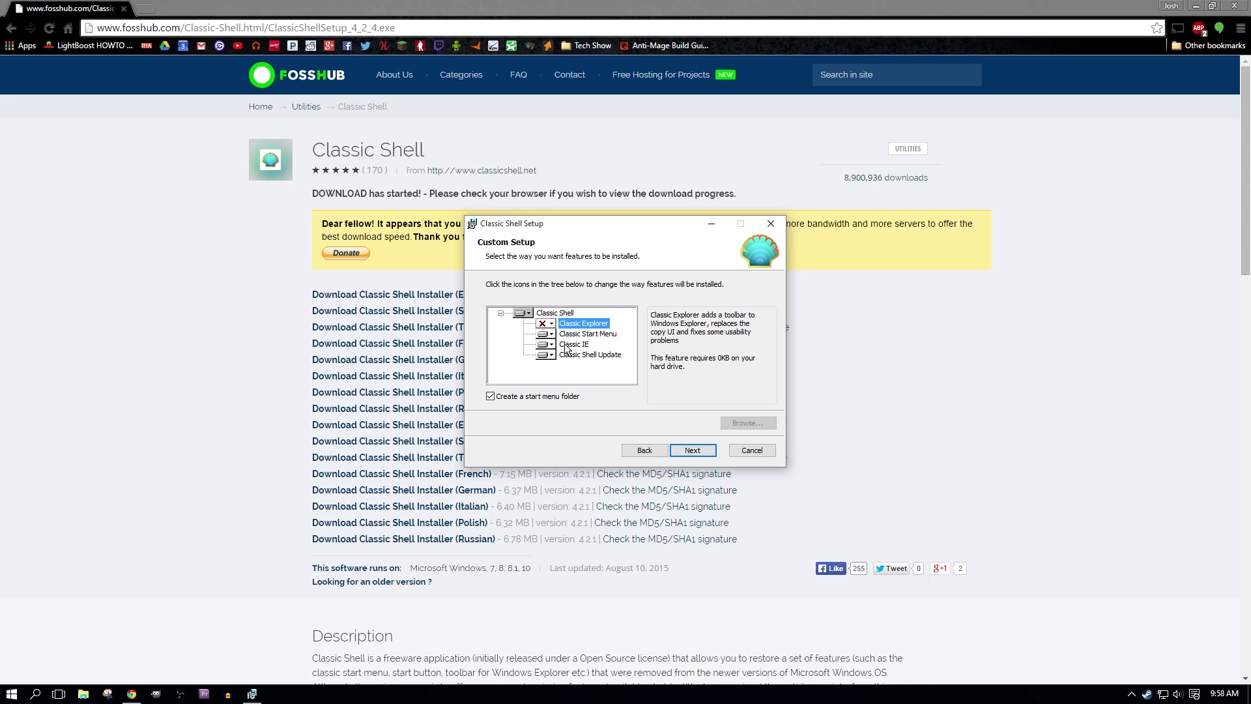
click(551, 344)
click(567, 386)
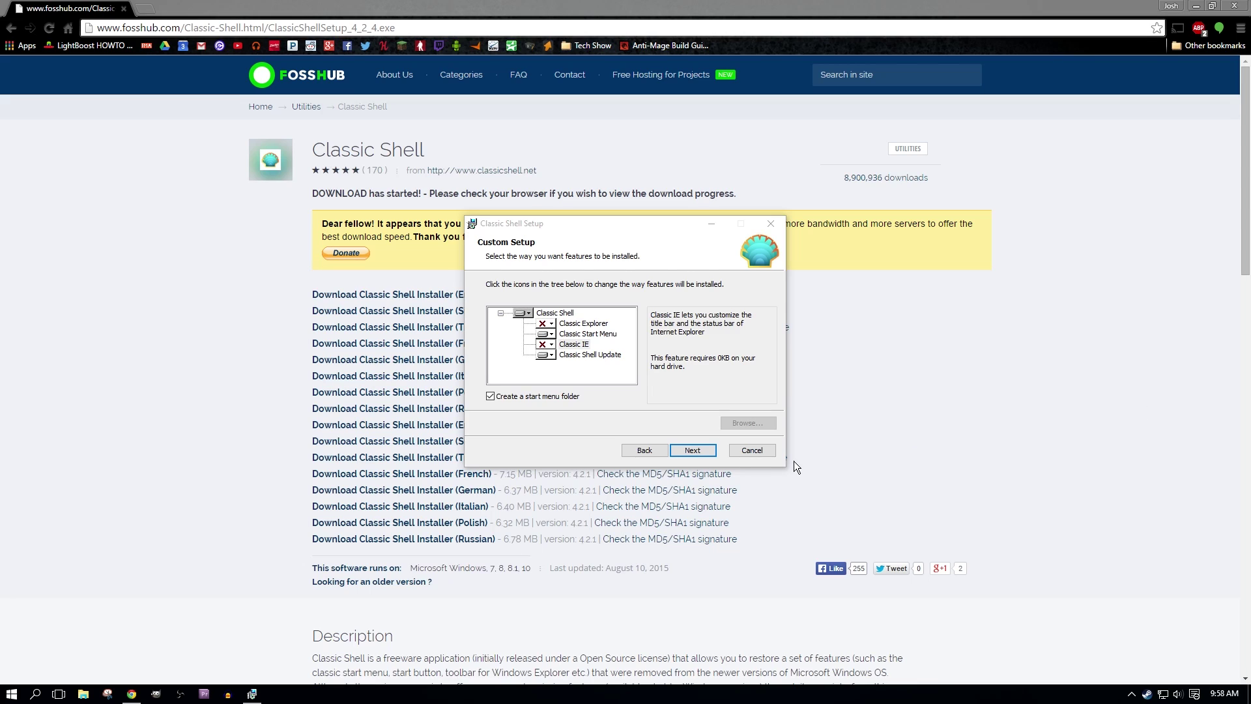
click(668, 226)
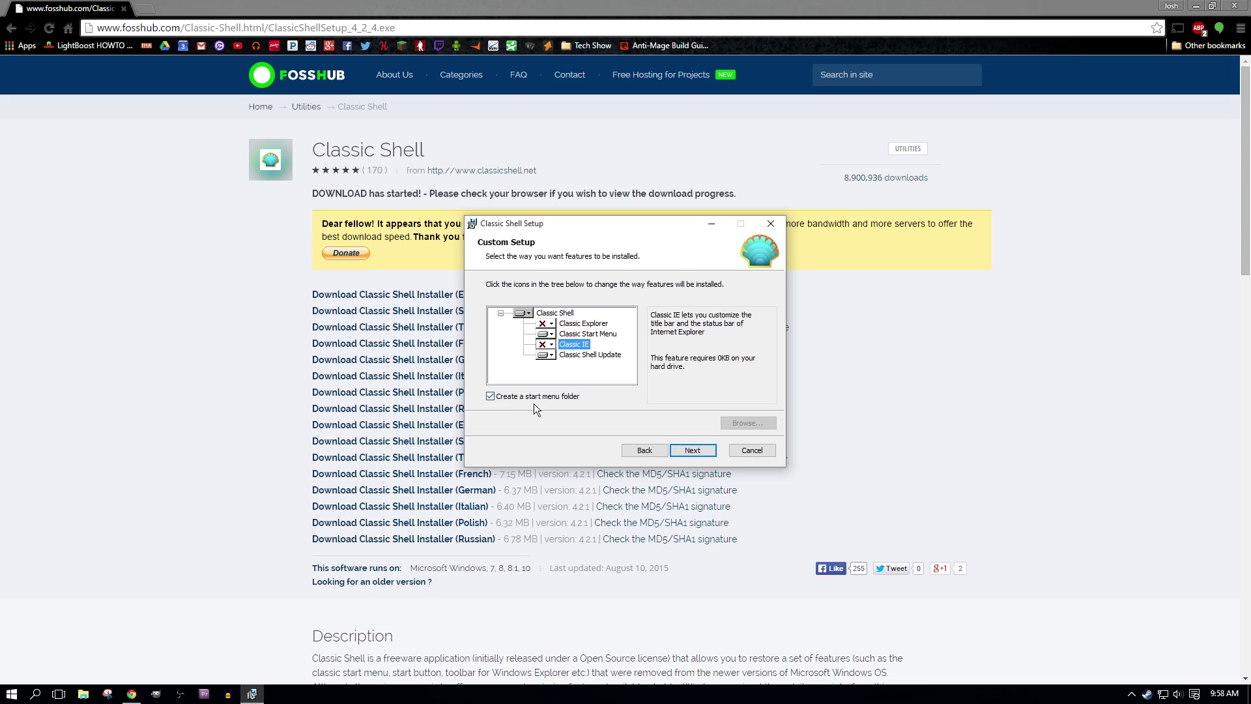
double_click(489, 398)
- Install Classic Shell, approving the User Account Control prompt
click(684, 451)
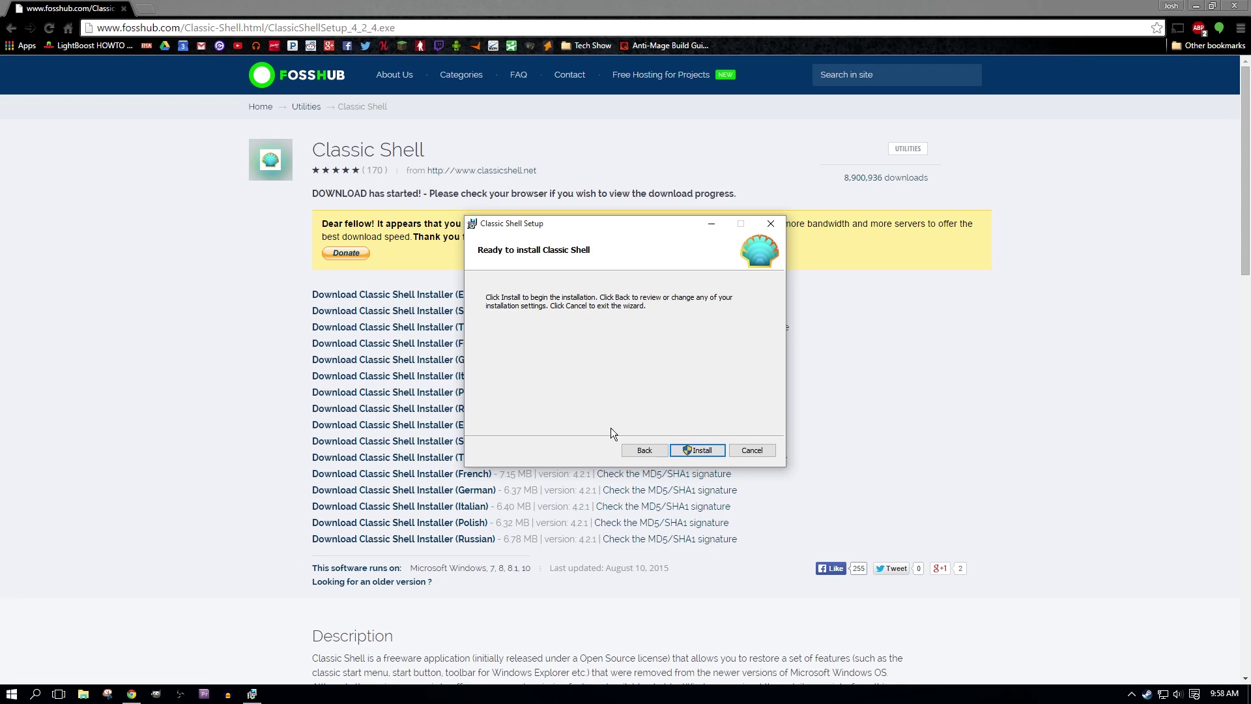
click(713, 451)
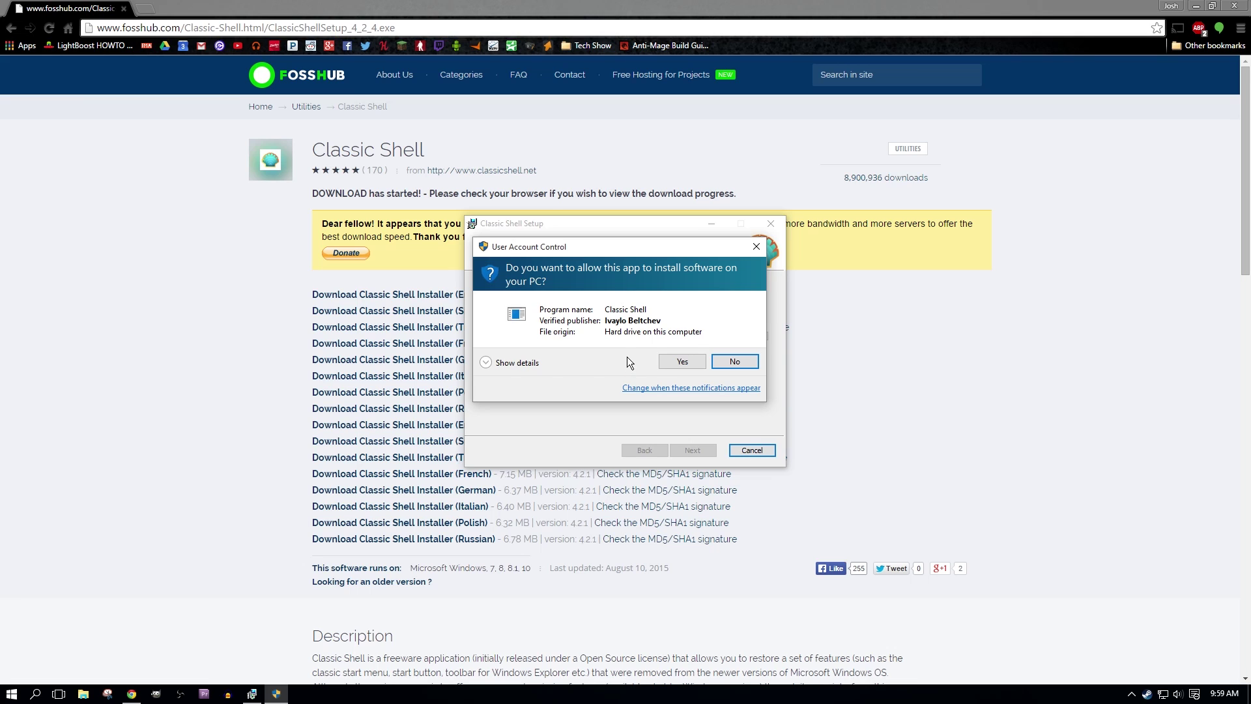
click(682, 360)
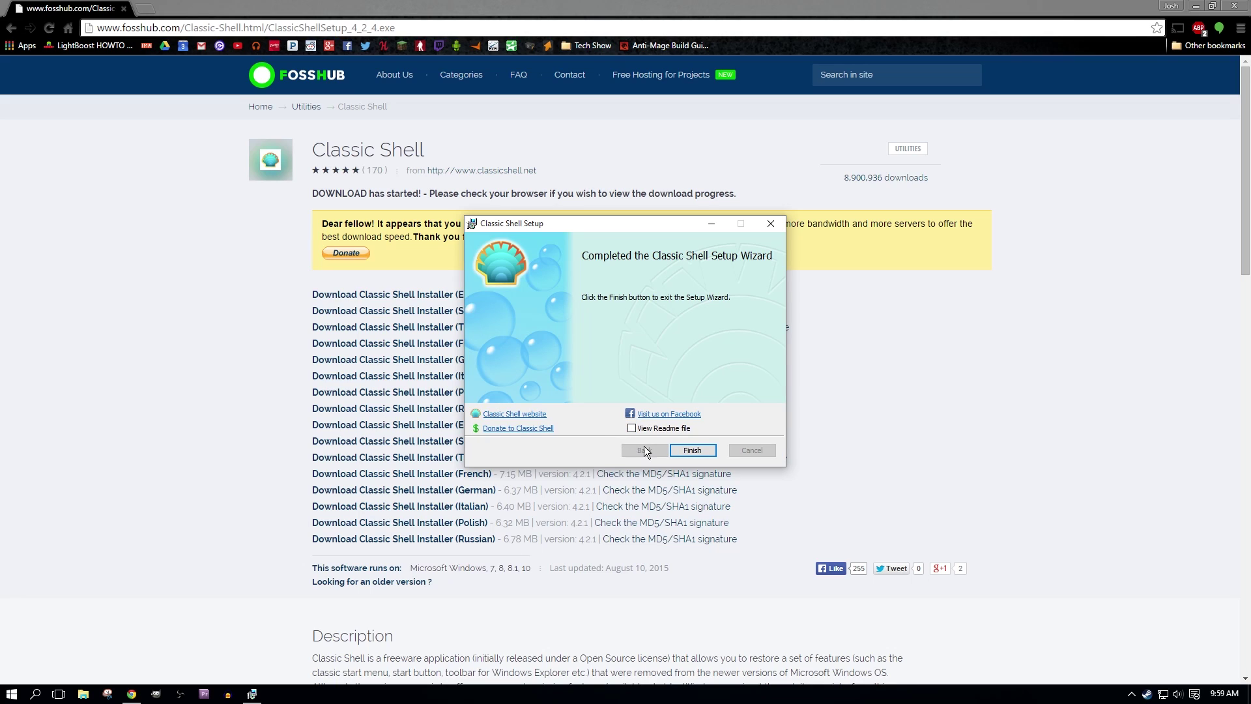
- Finish the setup wizard and minimize the Chrome window
click(698, 453)
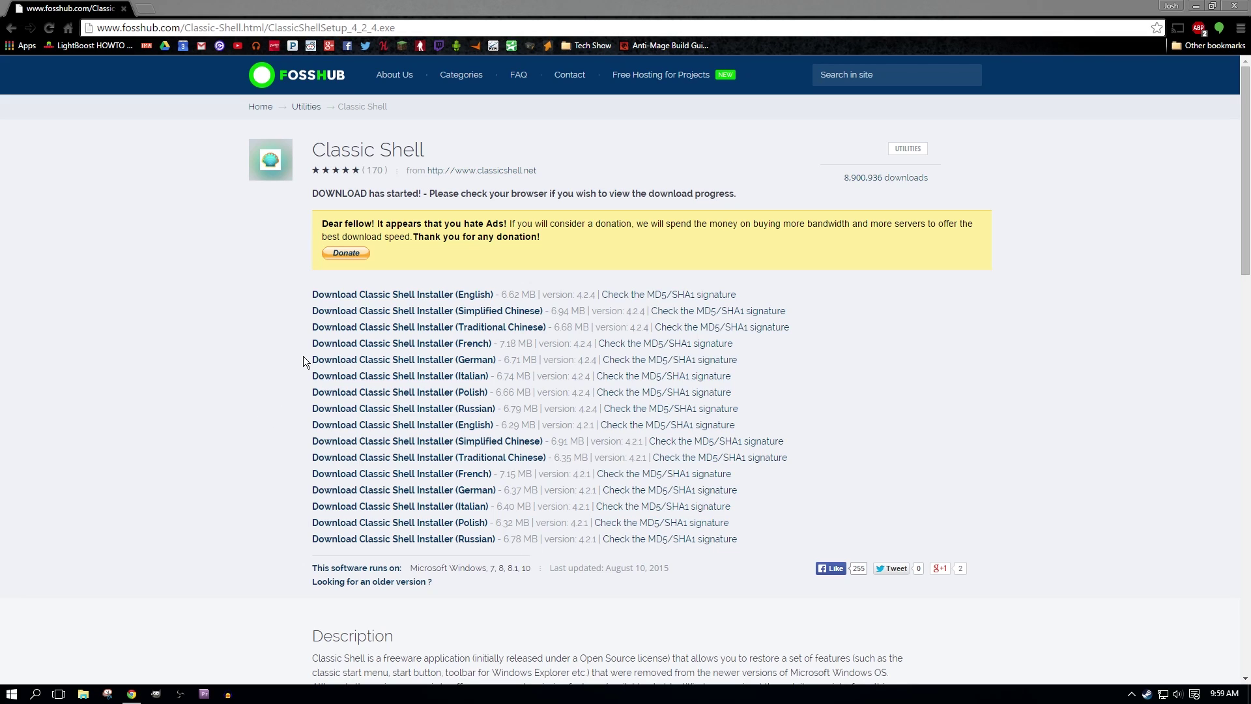
click(1195, 7)
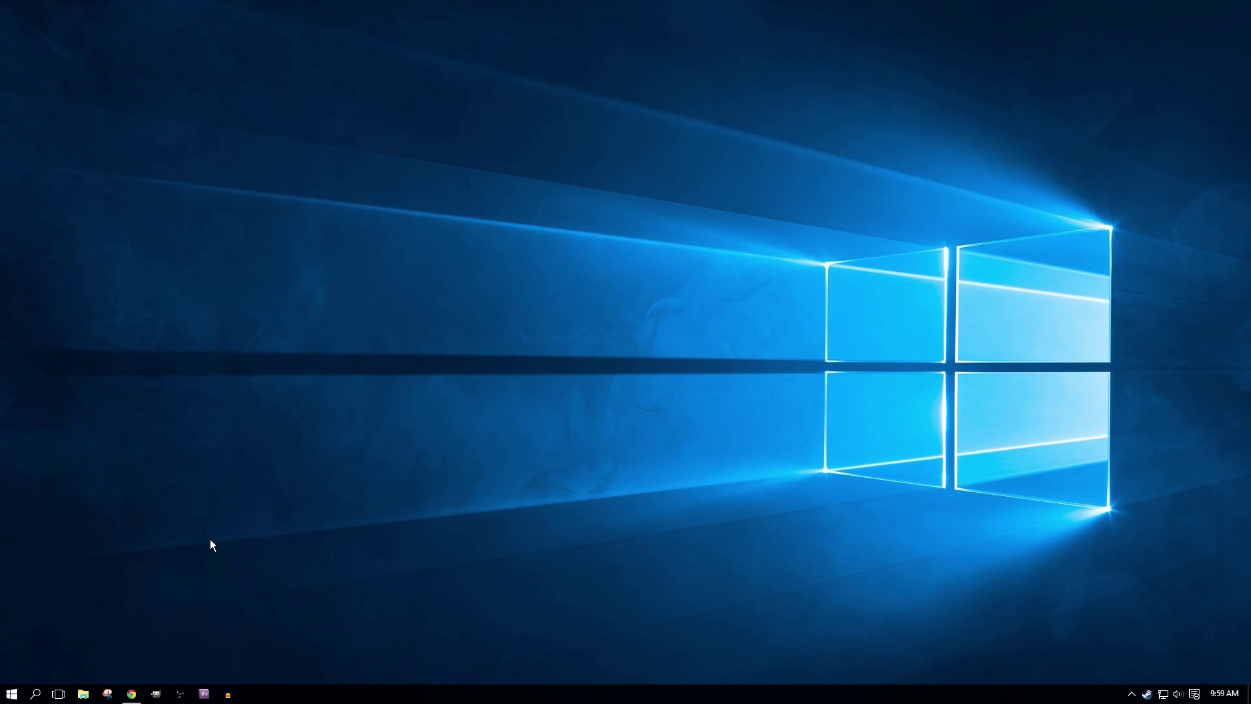
key(super)
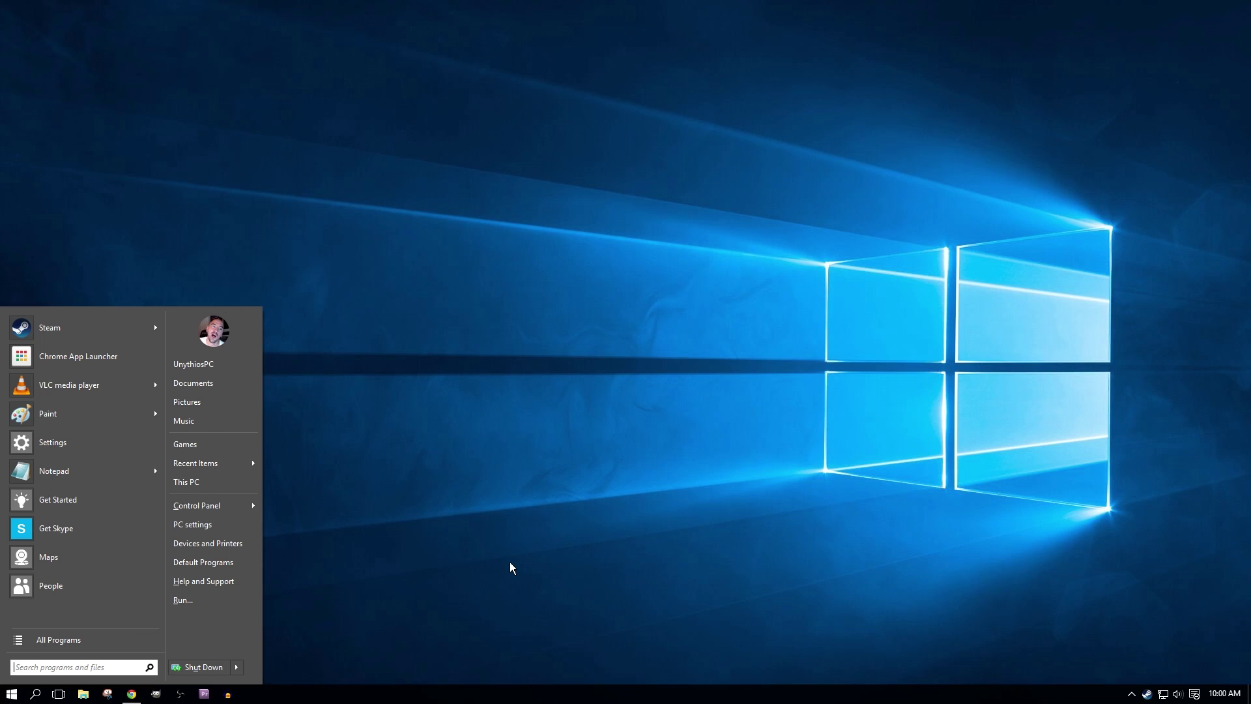
click(126, 637)
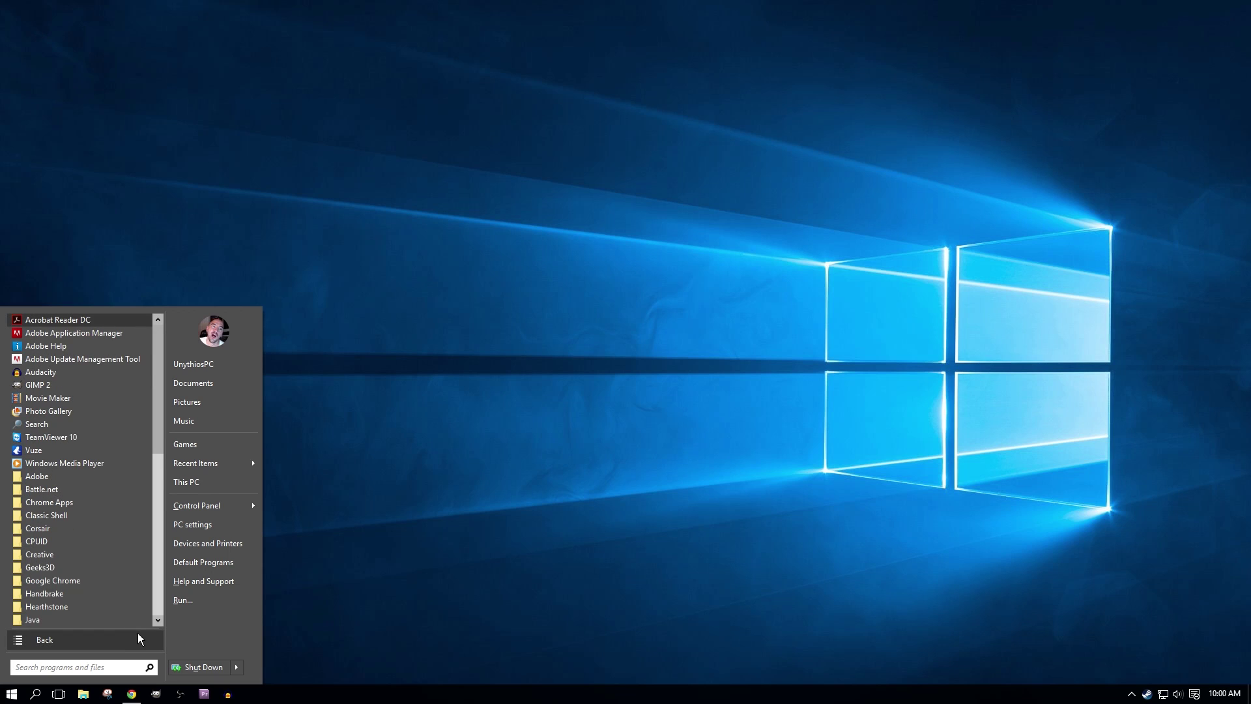
click(494, 575)
key(super)
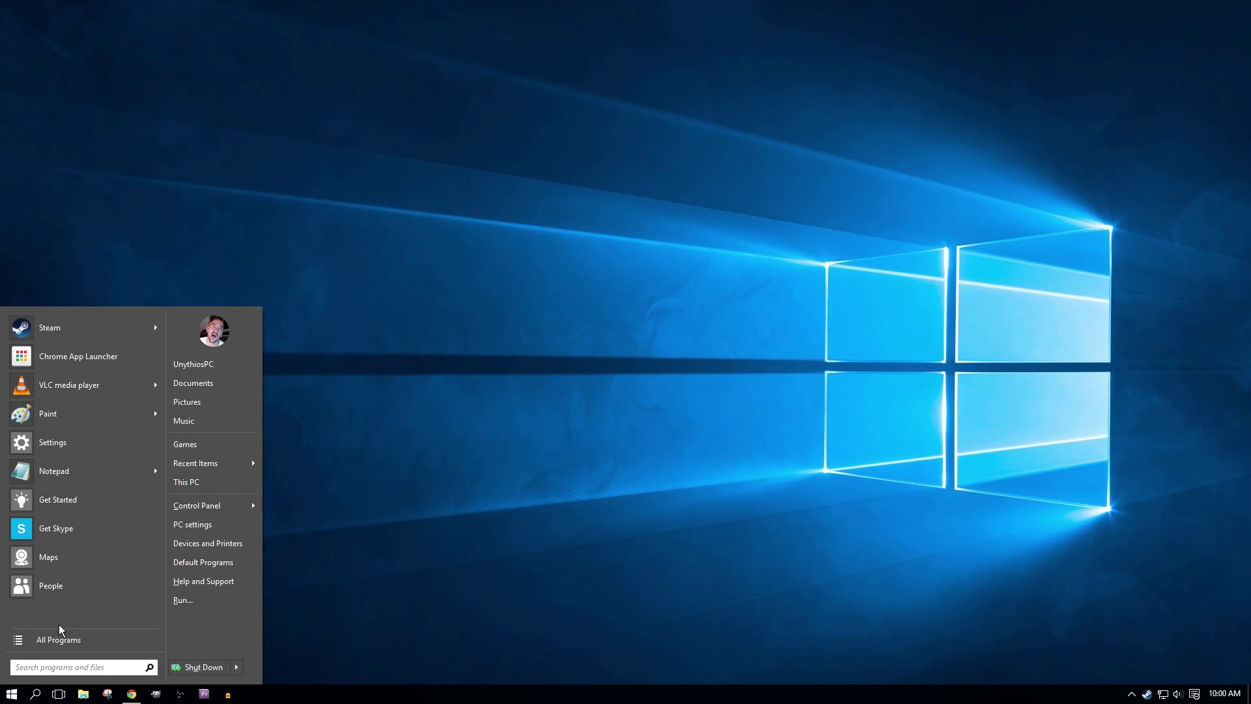
click(65, 642)
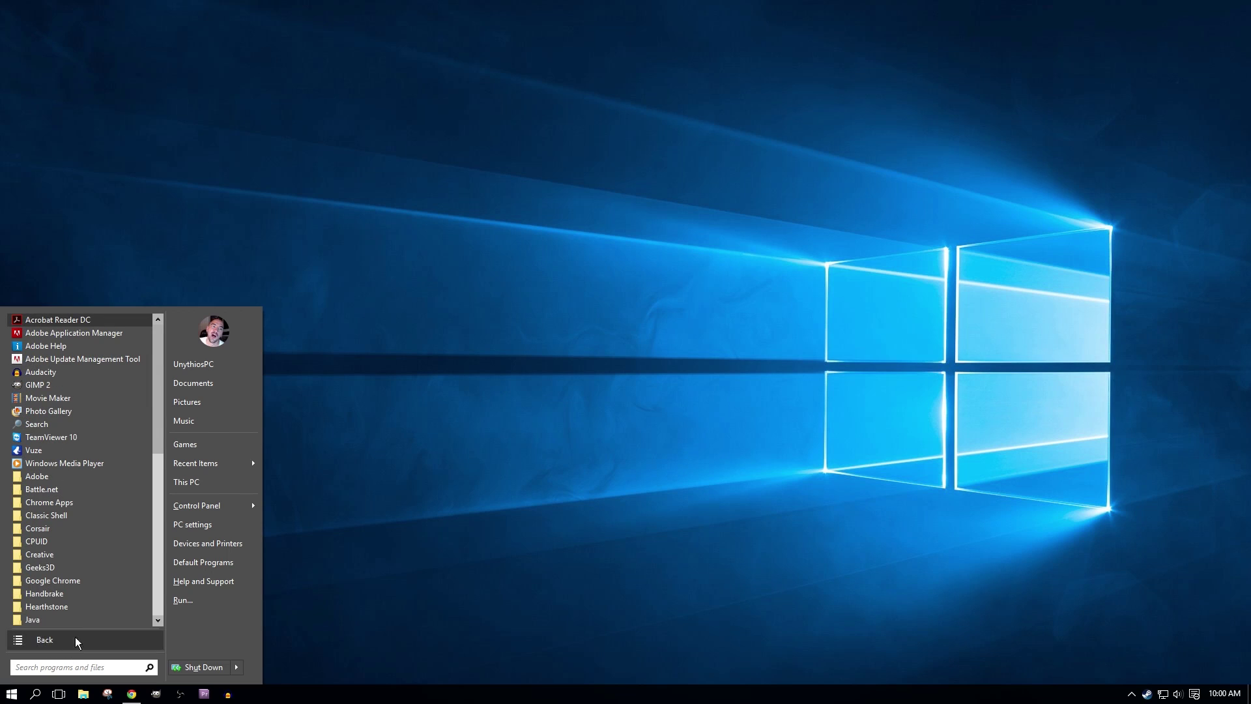
drag(155, 385, 170, 366)
click(385, 435)
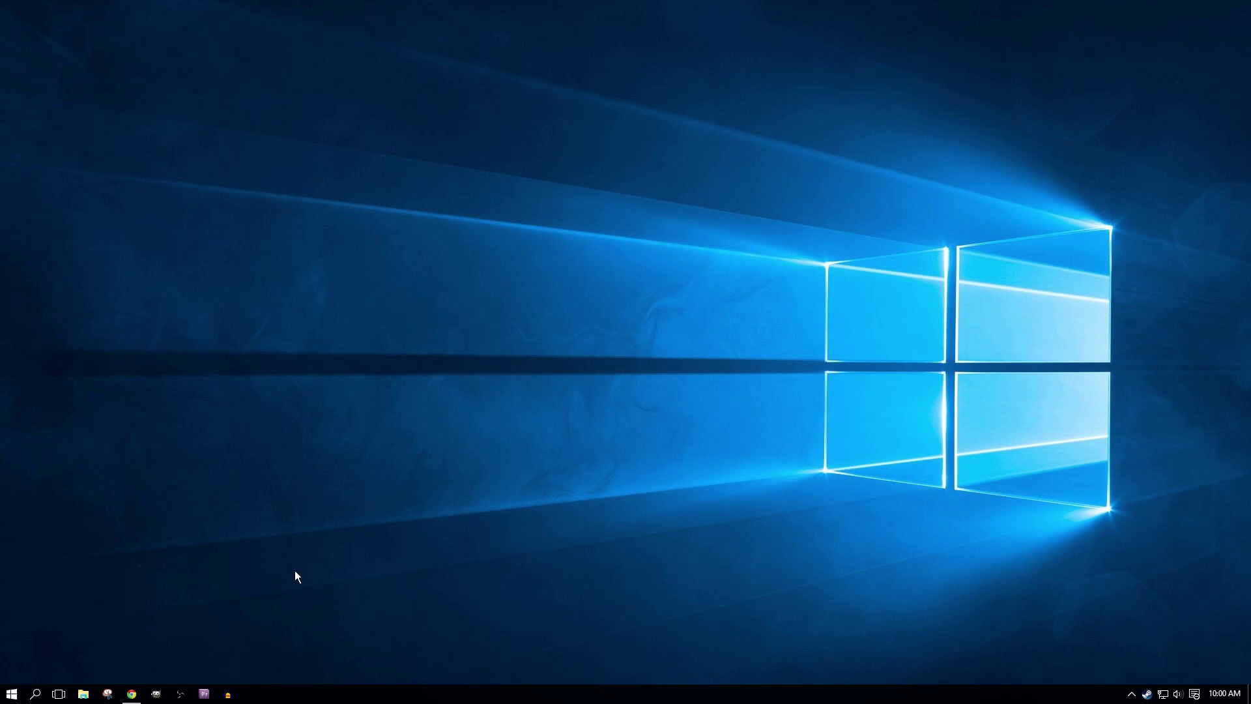
- Check the new Start menu, then close the Hangouts chat window
key(super)
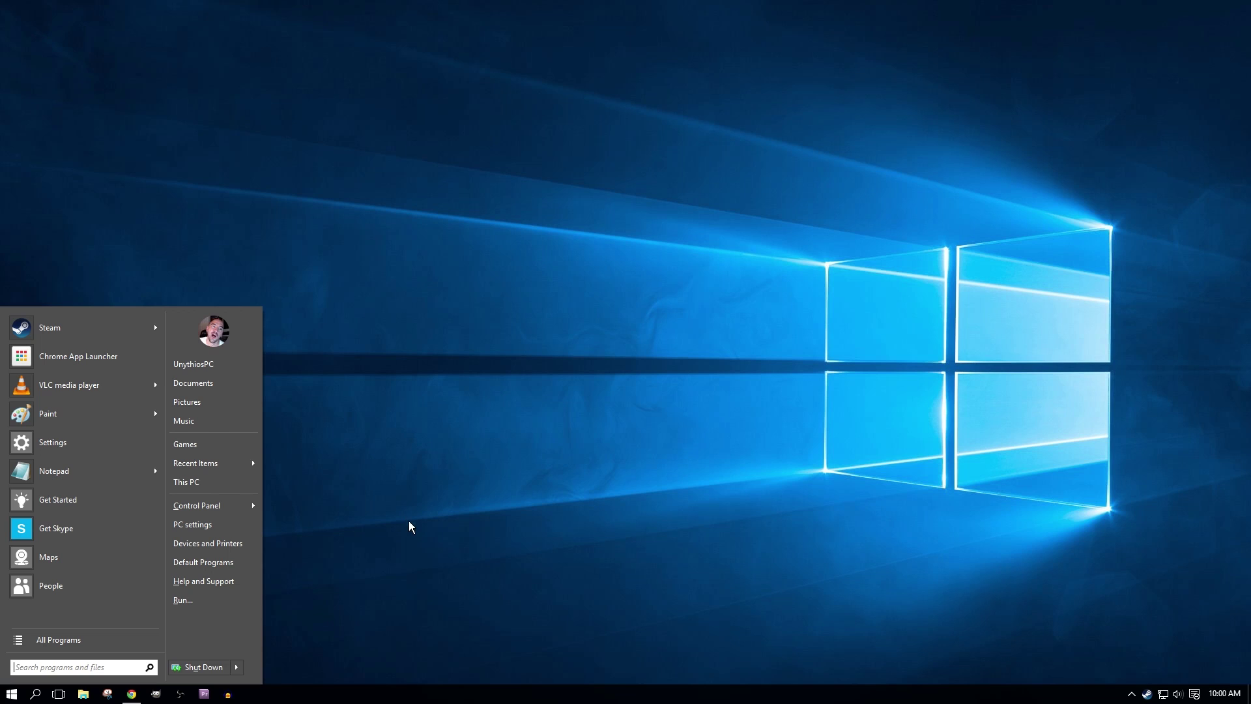
click(391, 525)
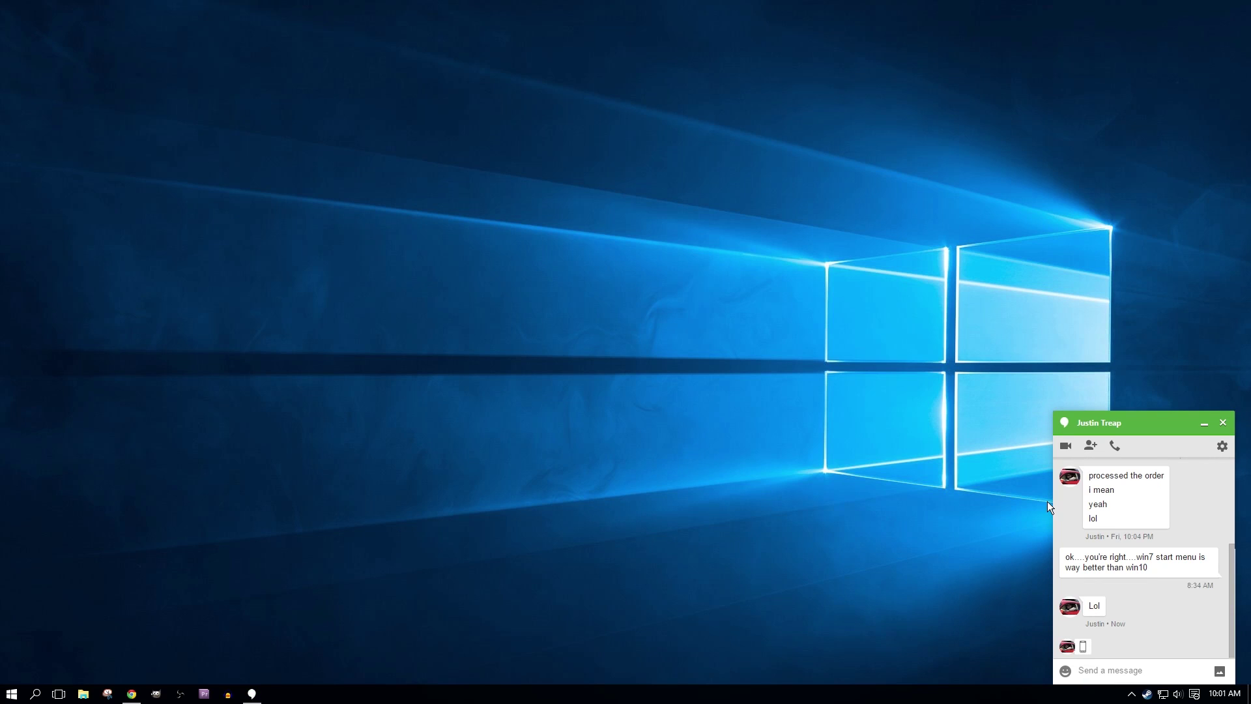
click(1218, 423)
- Open Classic Start Menu Settings from the notification area, then enlarge and reposition the window
click(1131, 693)
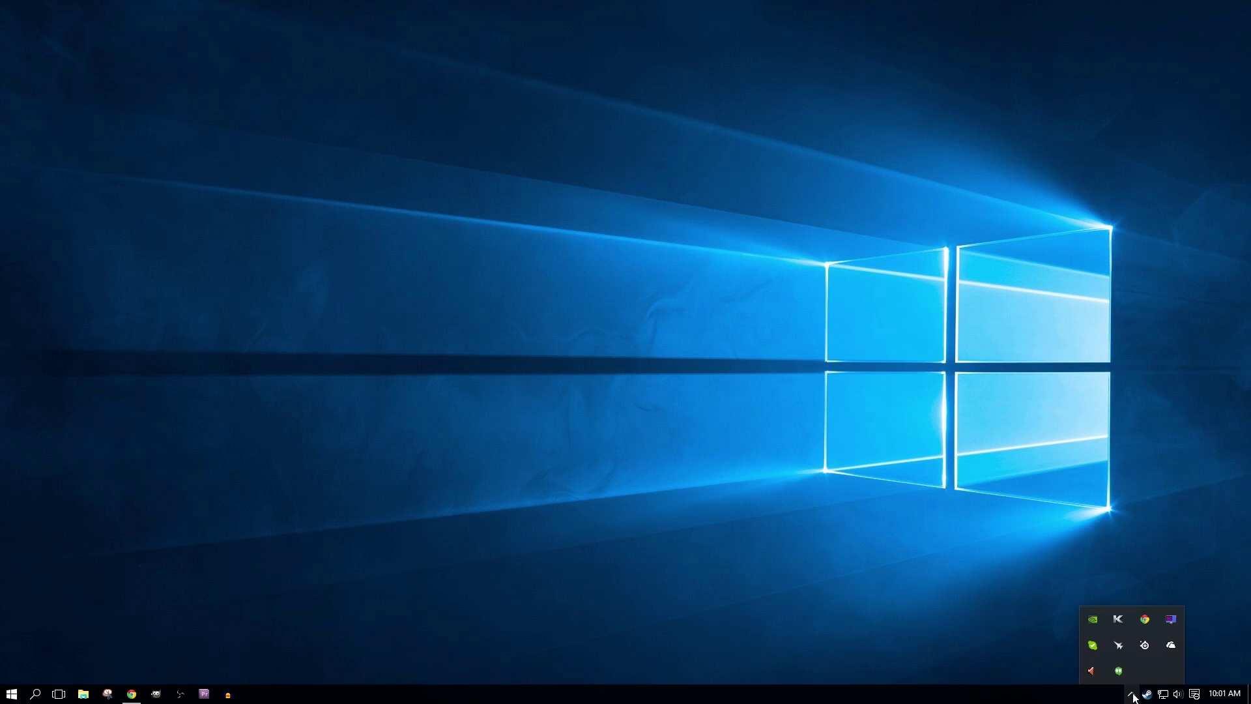
click(1116, 672)
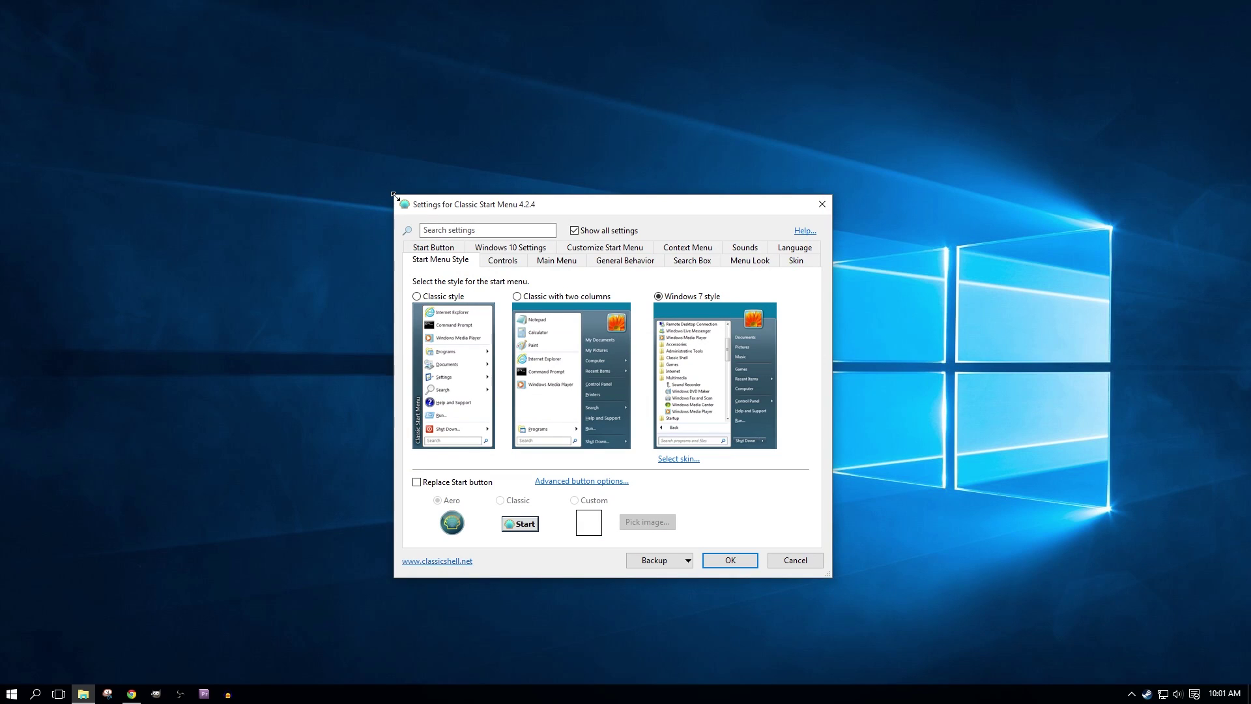
drag(394, 195, 212, 111)
drag(511, 120, 673, 126)
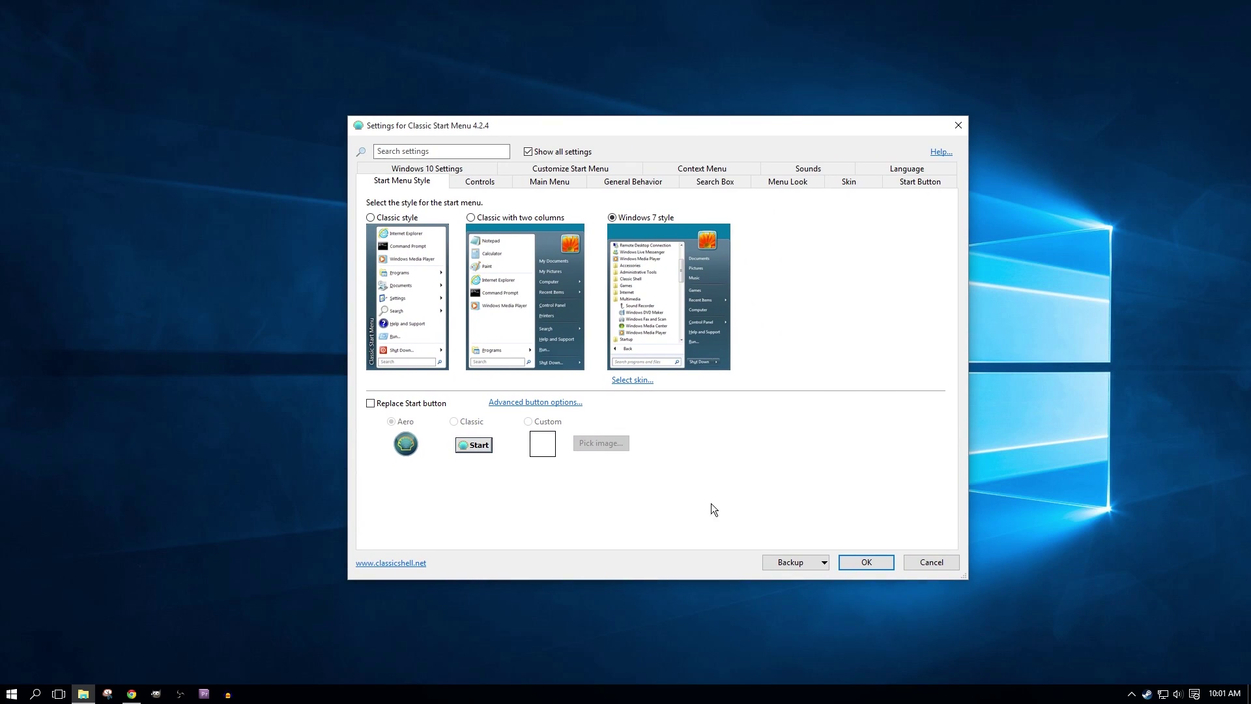
- Preview the Classic, two-column and Windows 7 start menu styles, ending on Windows 7
click(367, 218)
key(super)
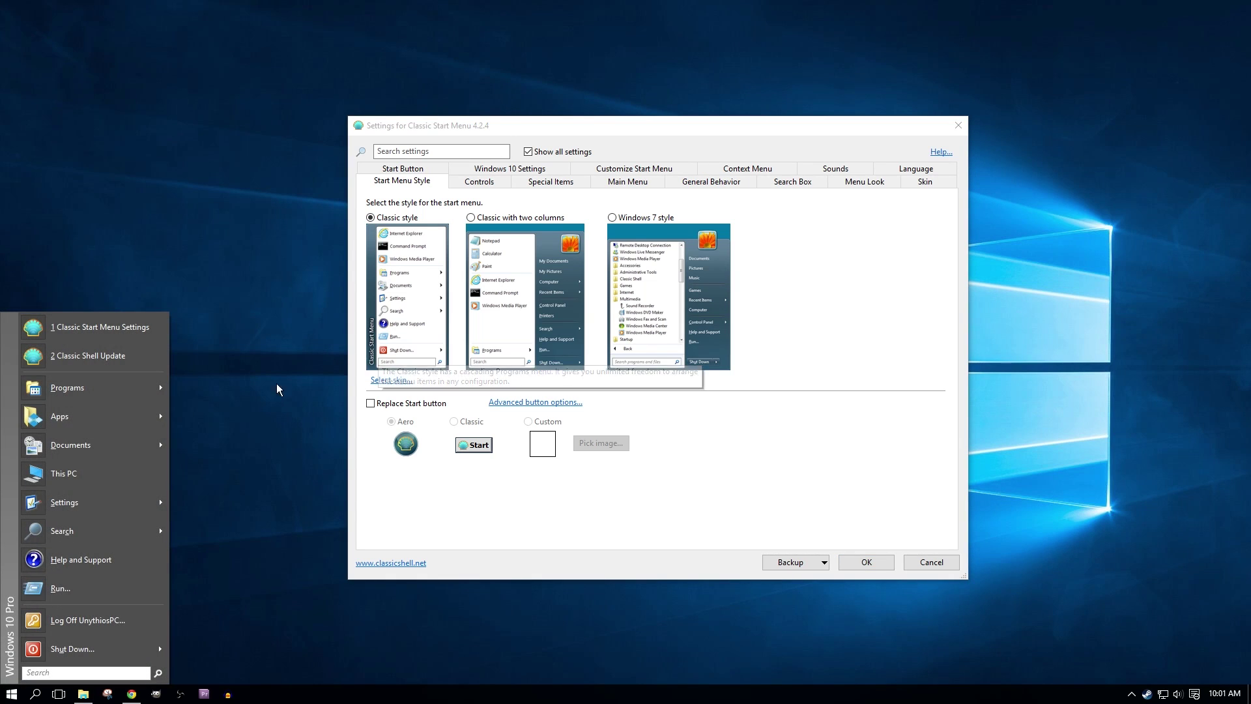
click(484, 219)
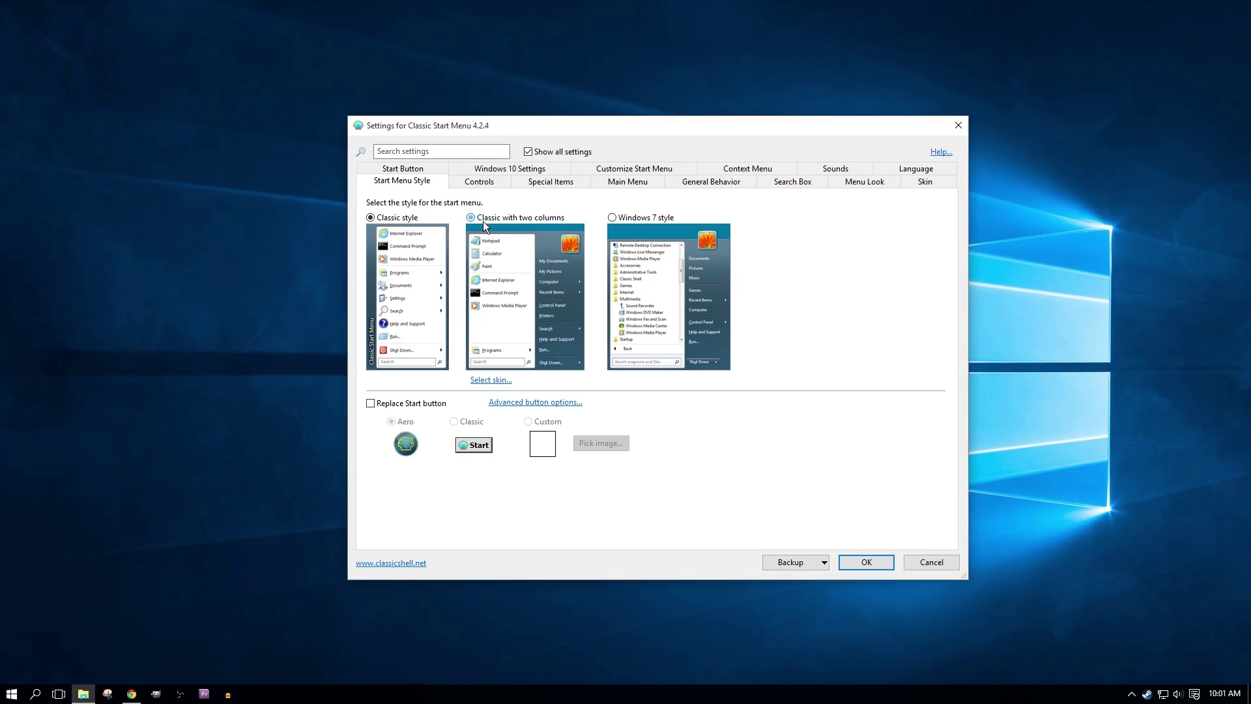
key(super)
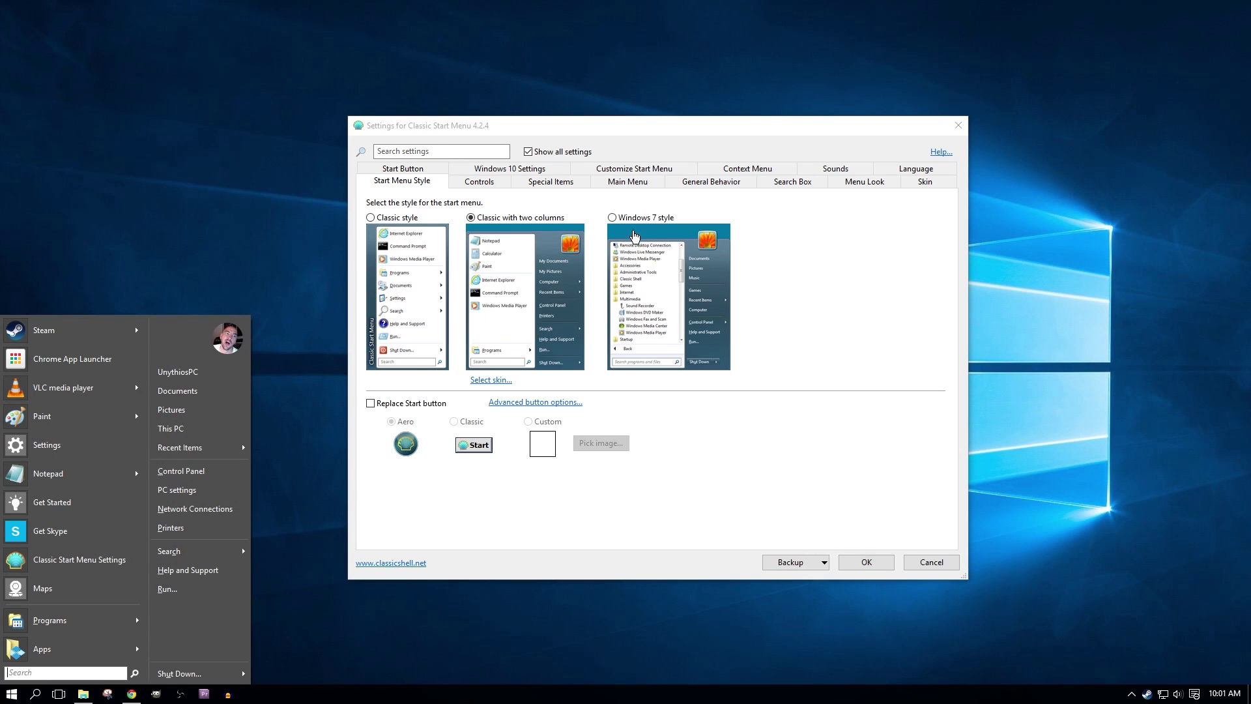
click(635, 236)
key(super)
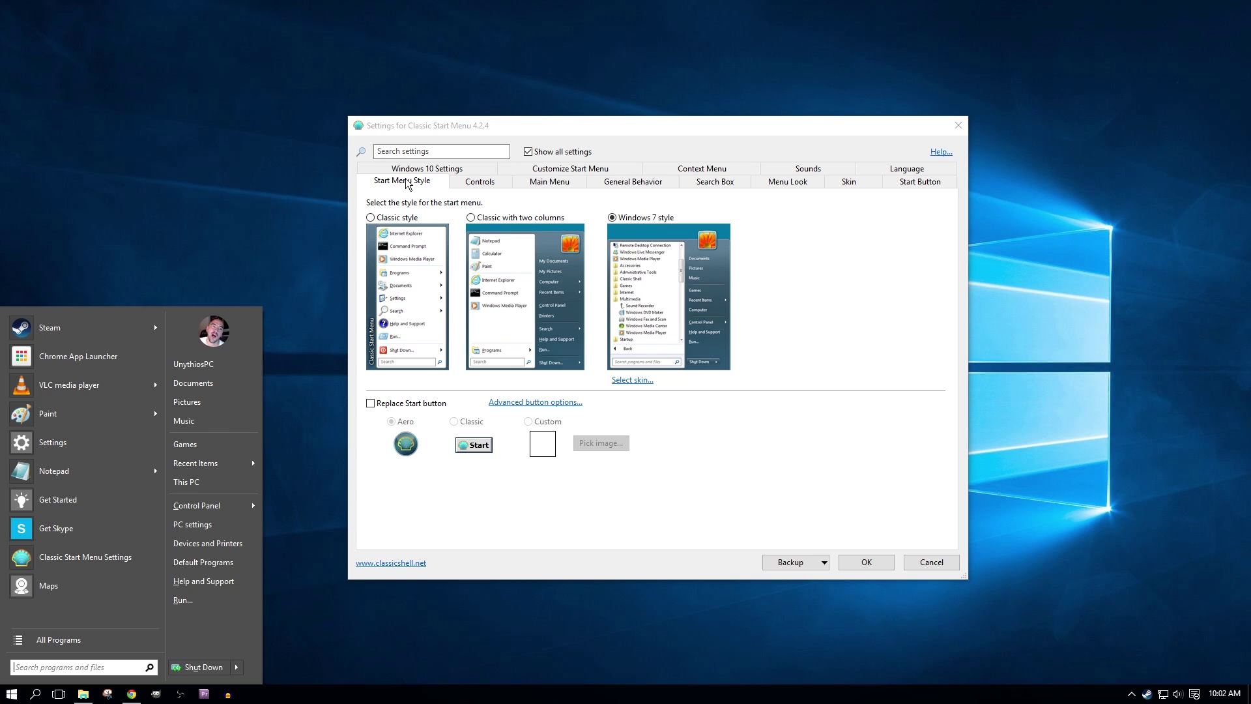
click(589, 123)
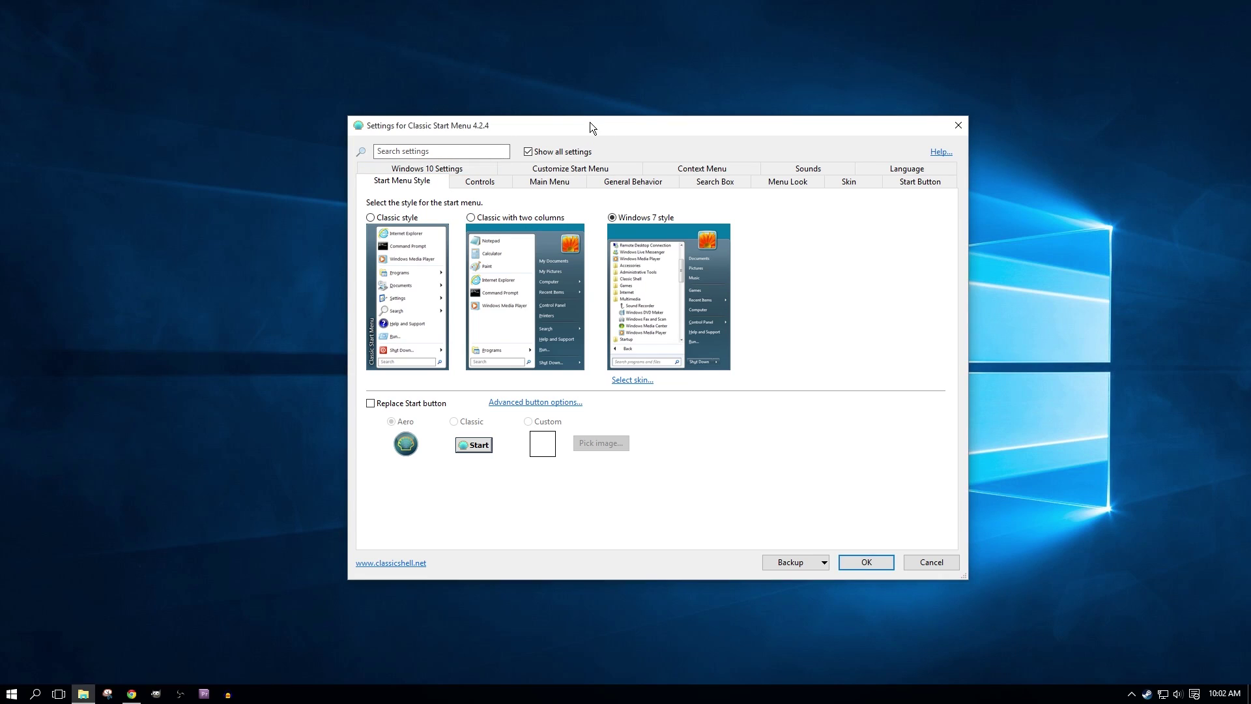
- Go to the Skin settings and preview the Start menu with Classic Skin
click(452, 169)
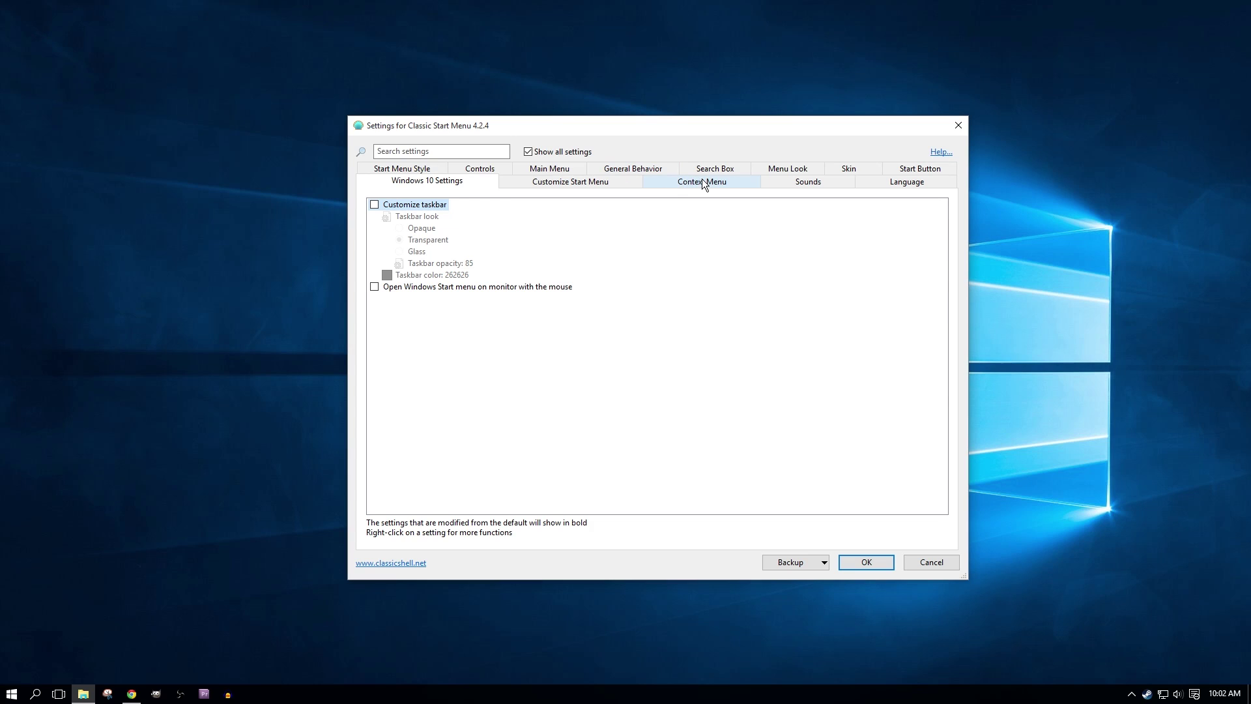
click(843, 170)
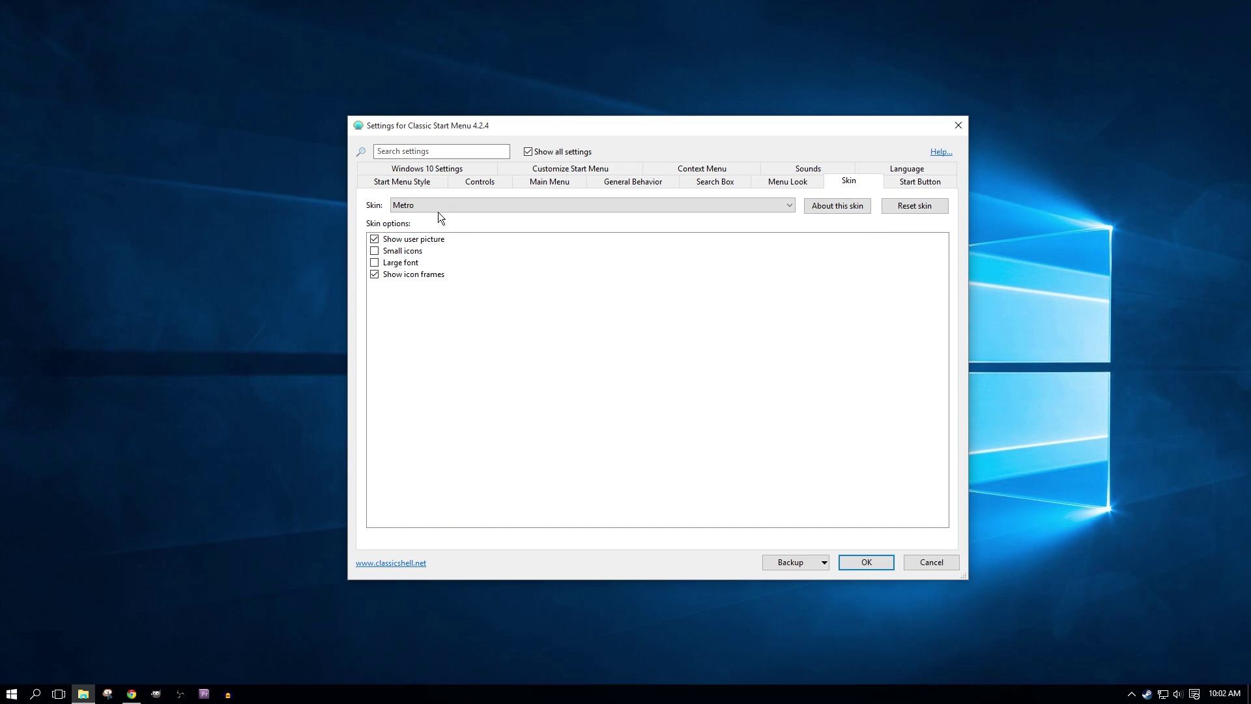
click(790, 205)
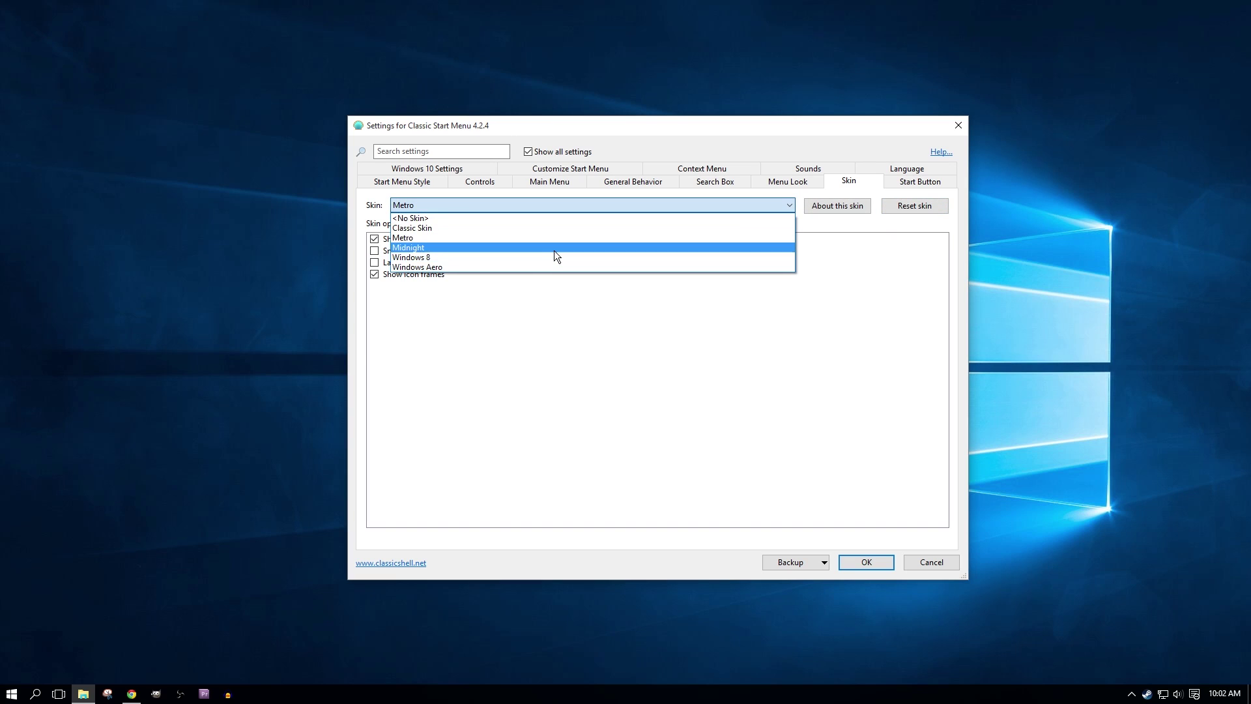
click(437, 230)
key(super)
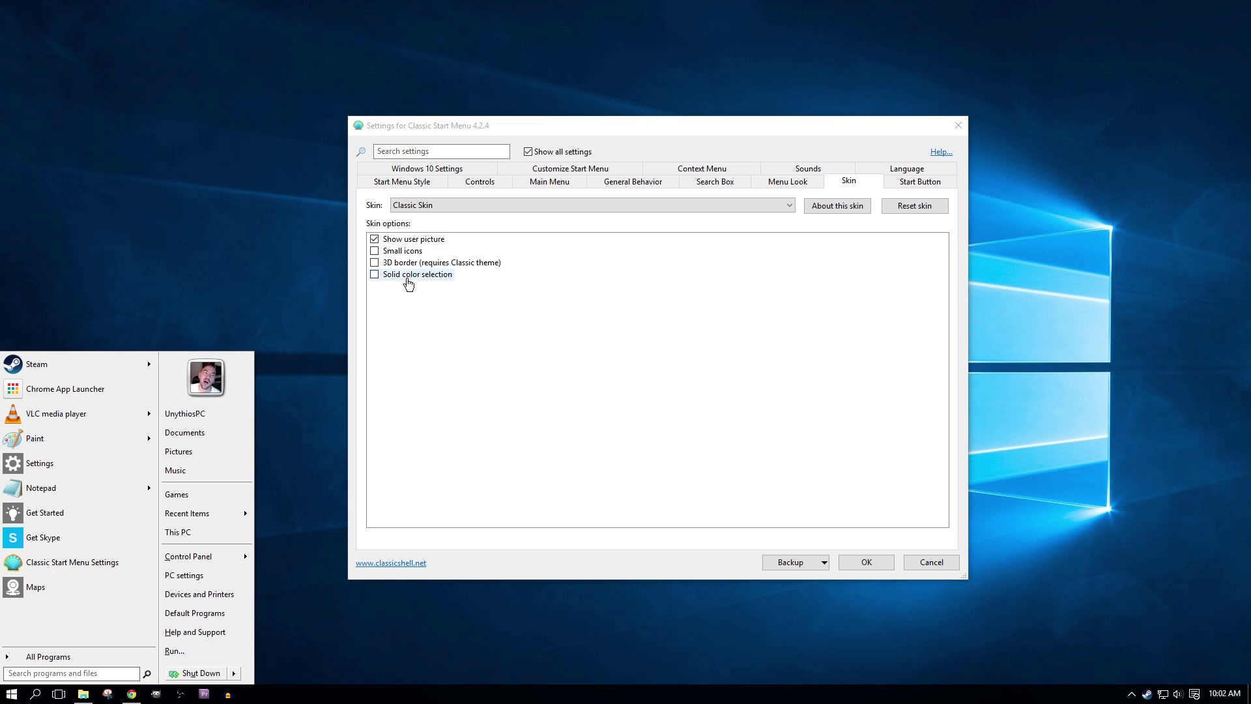
- Try the Metro, Midnight and Windows 8 skins, ending on Windows Aero
click(432, 207)
click(429, 229)
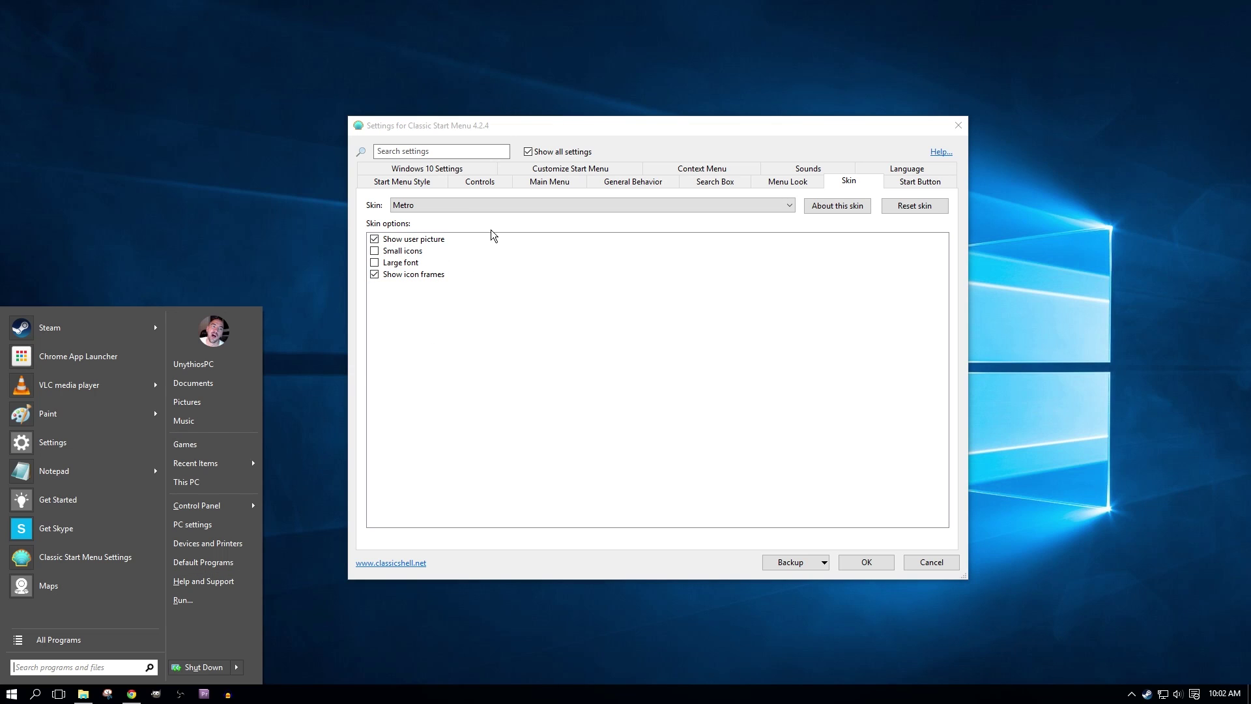
click(477, 207)
click(451, 249)
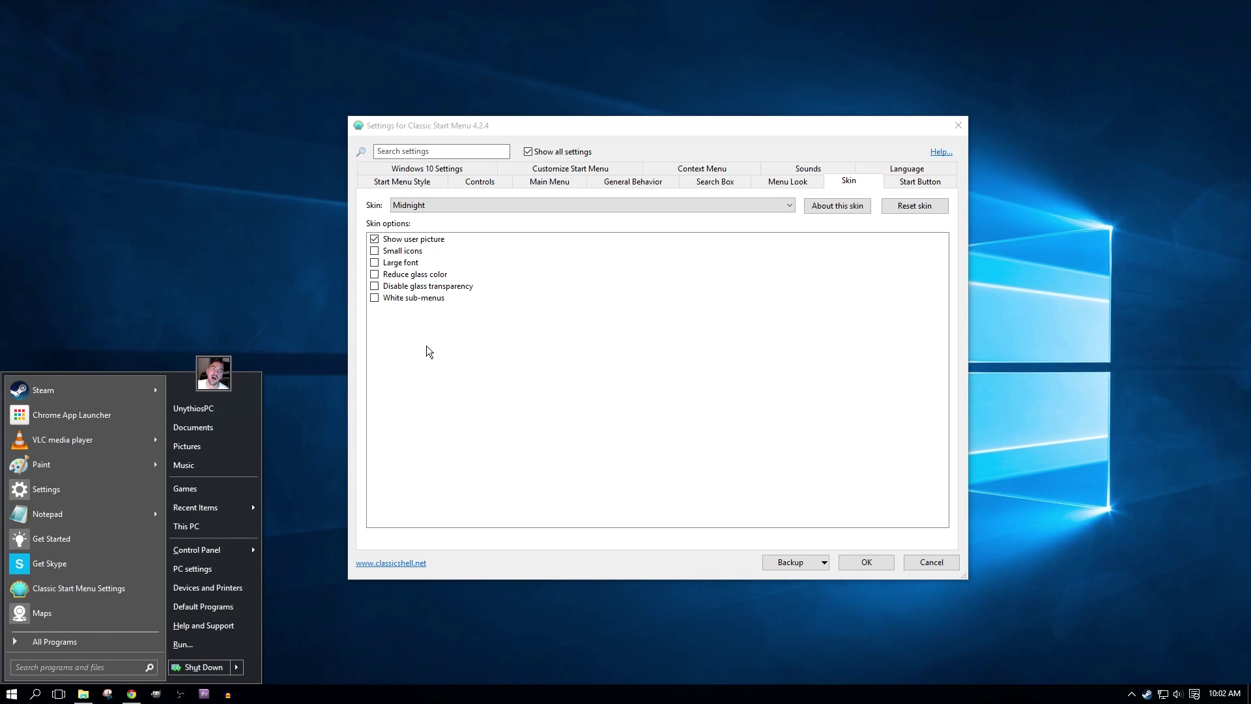
click(445, 207)
click(438, 245)
click(442, 208)
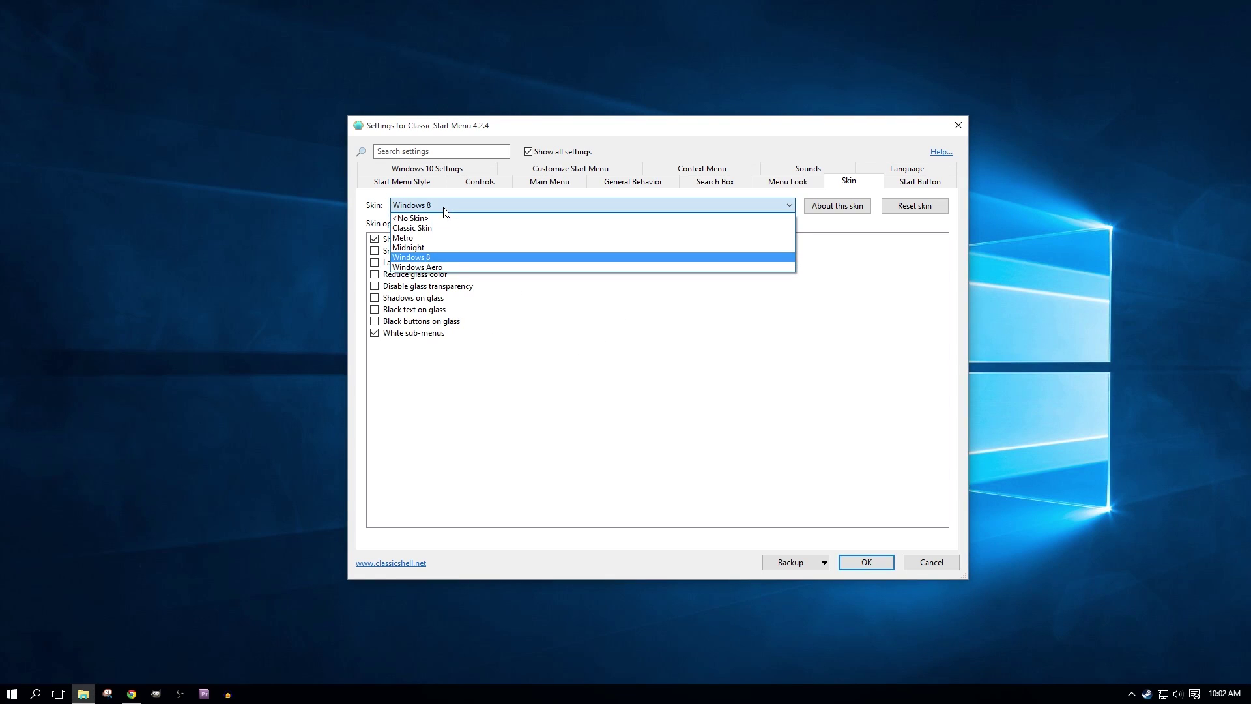
click(441, 267)
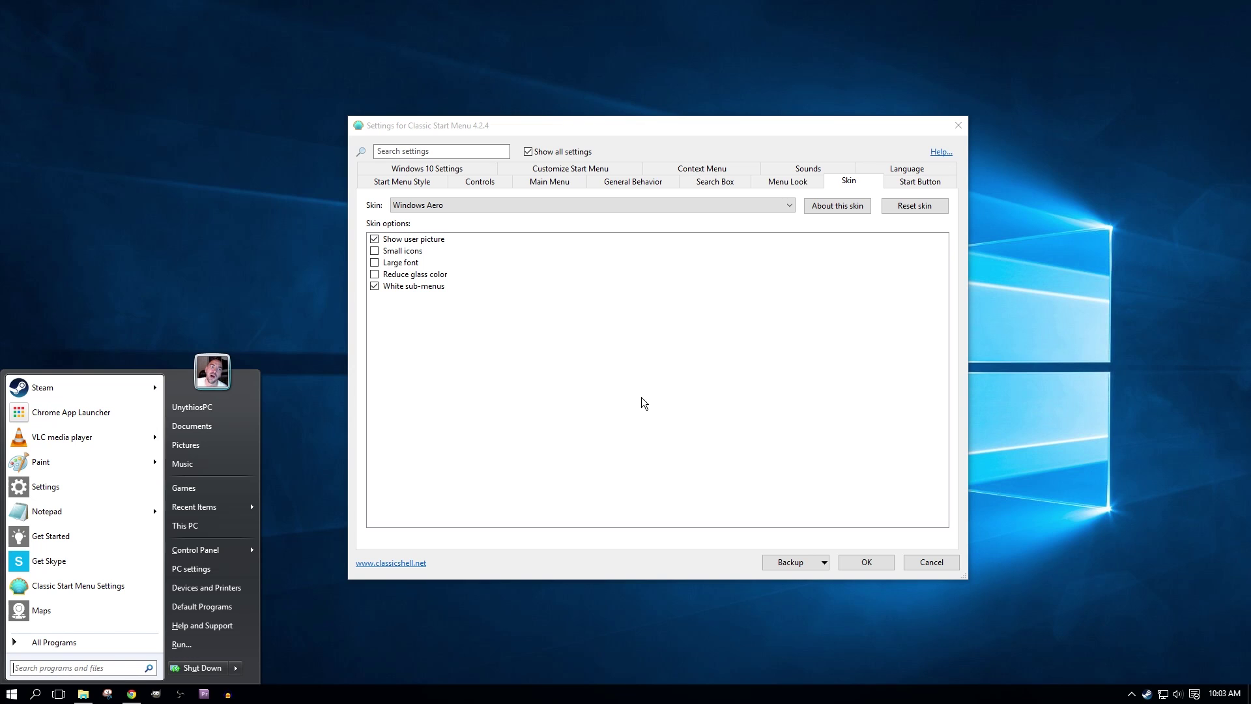
- Set the skin to Metro and preview its All Programs list in the Start menu
click(600, 205)
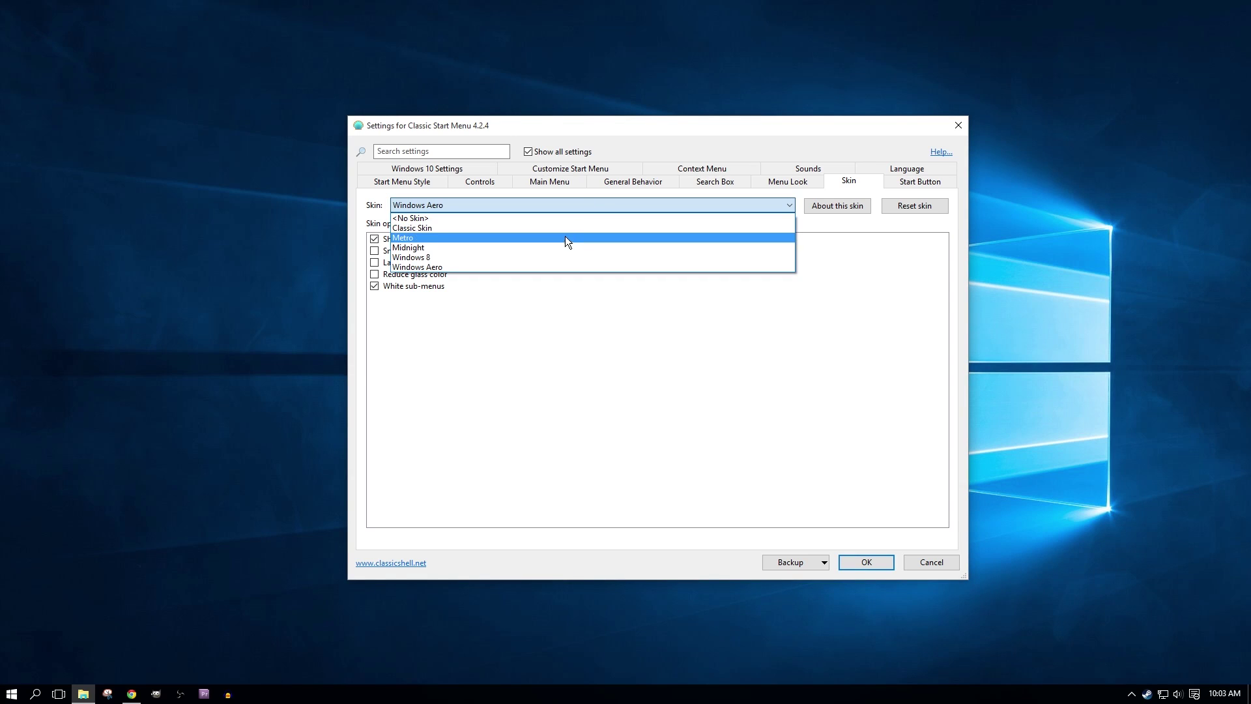
click(564, 237)
key(super)
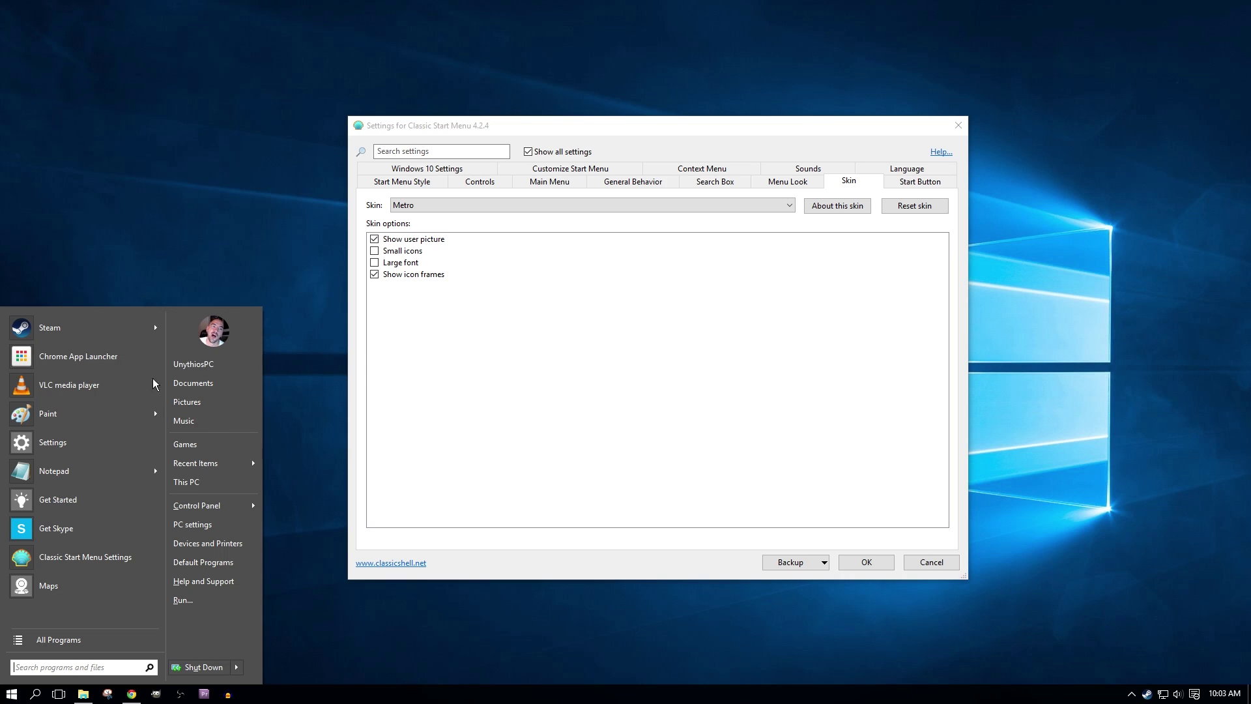
click(95, 633)
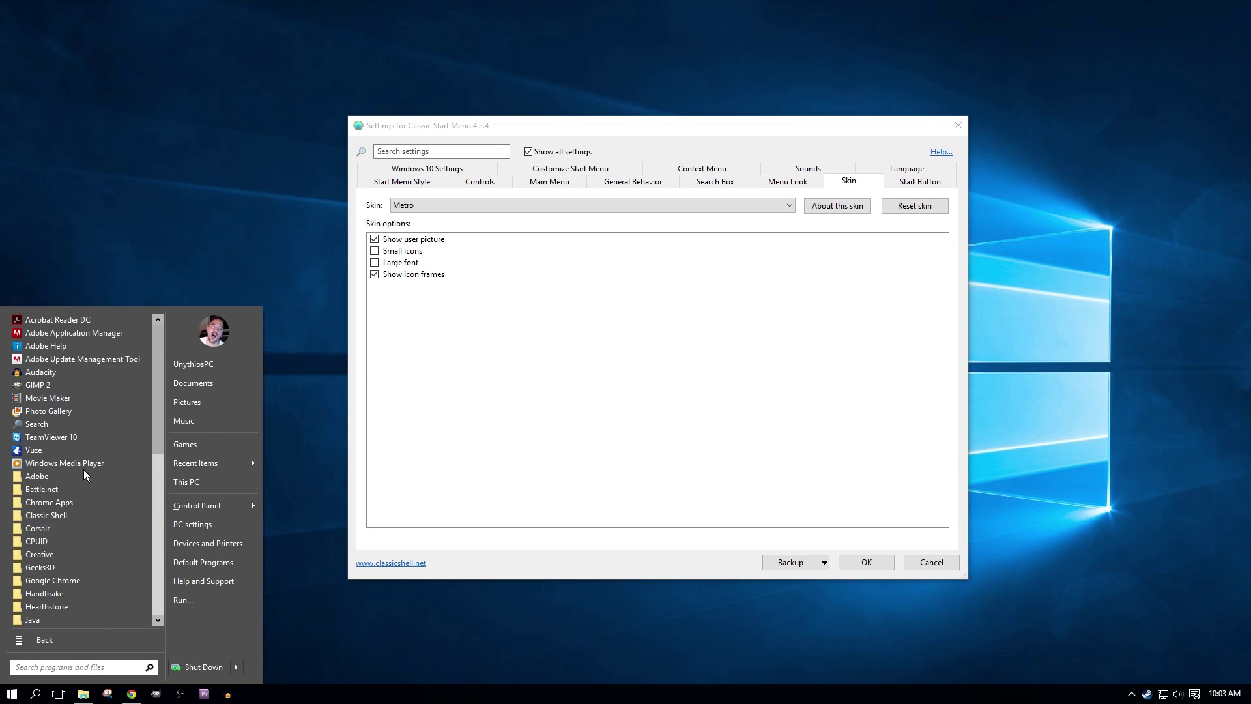
mouse_move(159, 362)
mouse_down()
mouse_move(171, 455)
mouse_move(161, 339)
mouse_move(160, 534)
mouse_move(164, 361)
mouse_up()
click(300, 362)
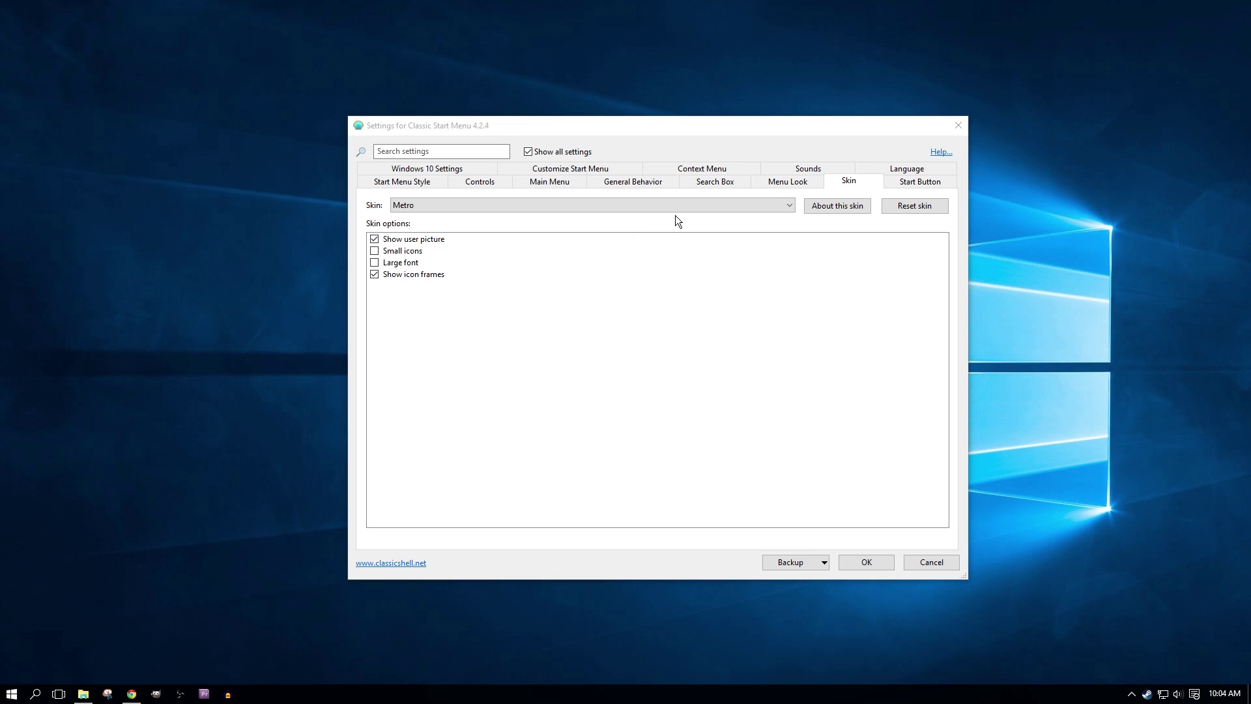
- Look over the Start Button tab, then switch to the Main Menu tab
click(903, 184)
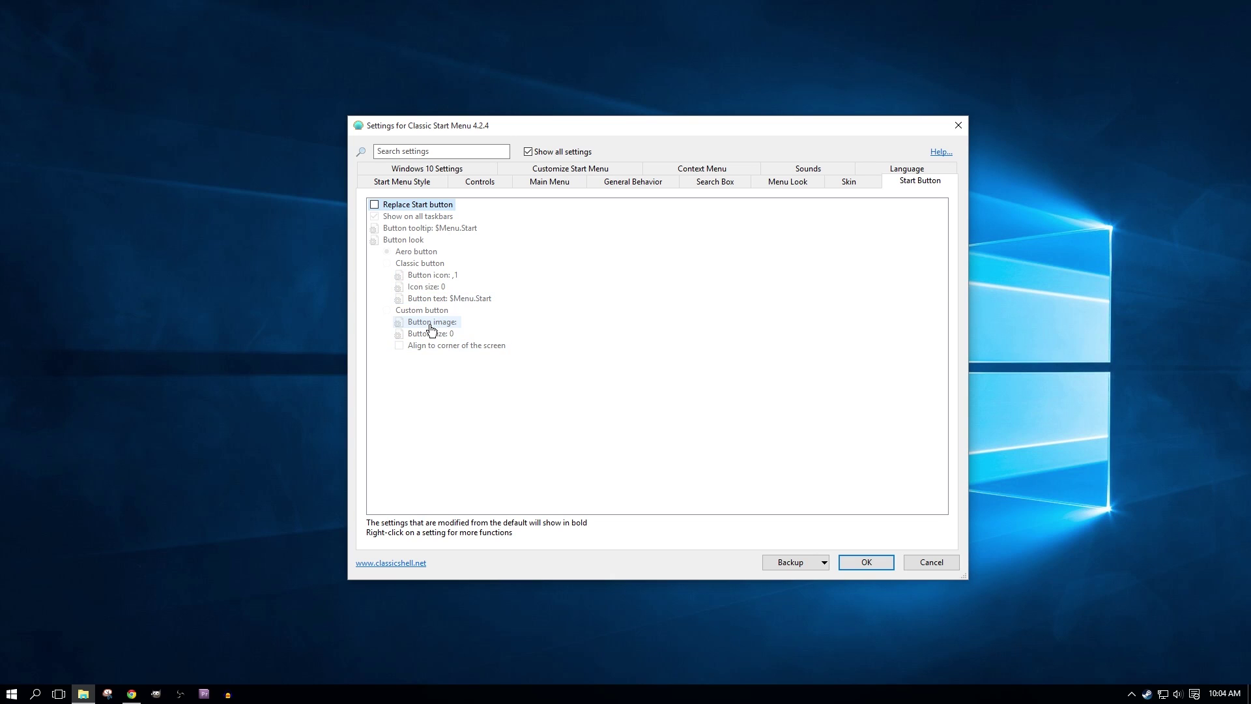
click(540, 184)
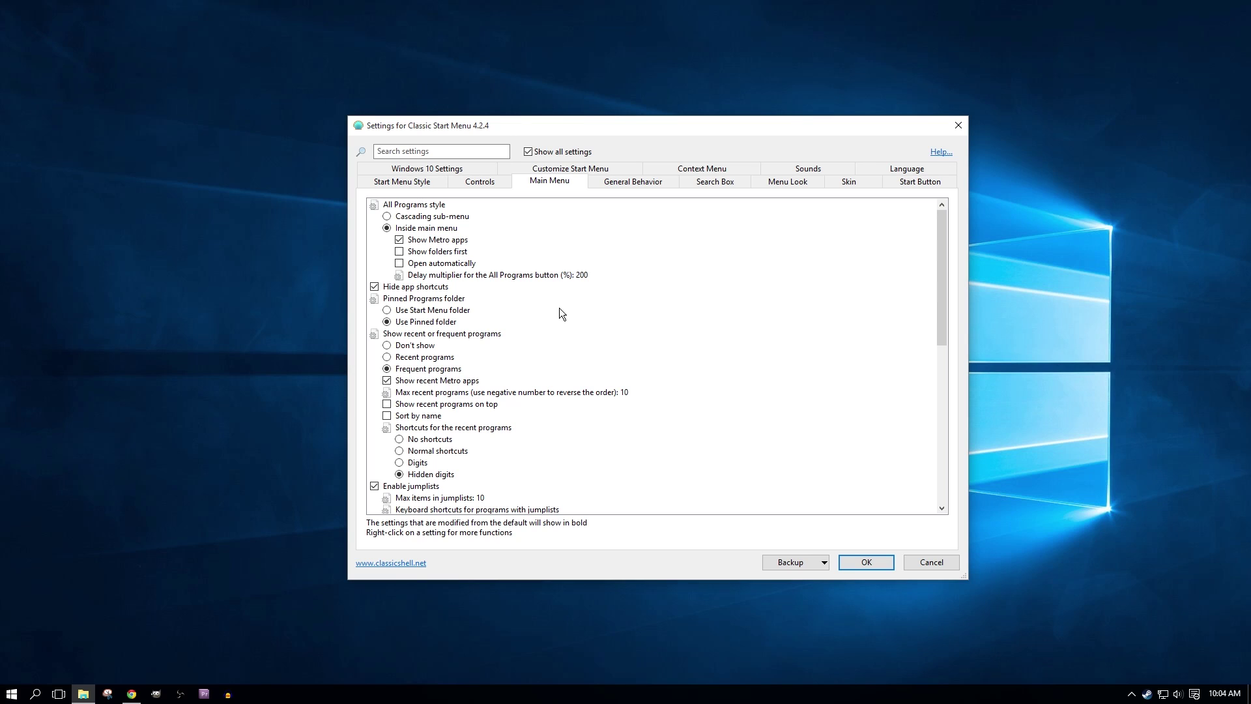
- Check the User files display options unchanged, then open and close Documents from the Start menu
click(430, 182)
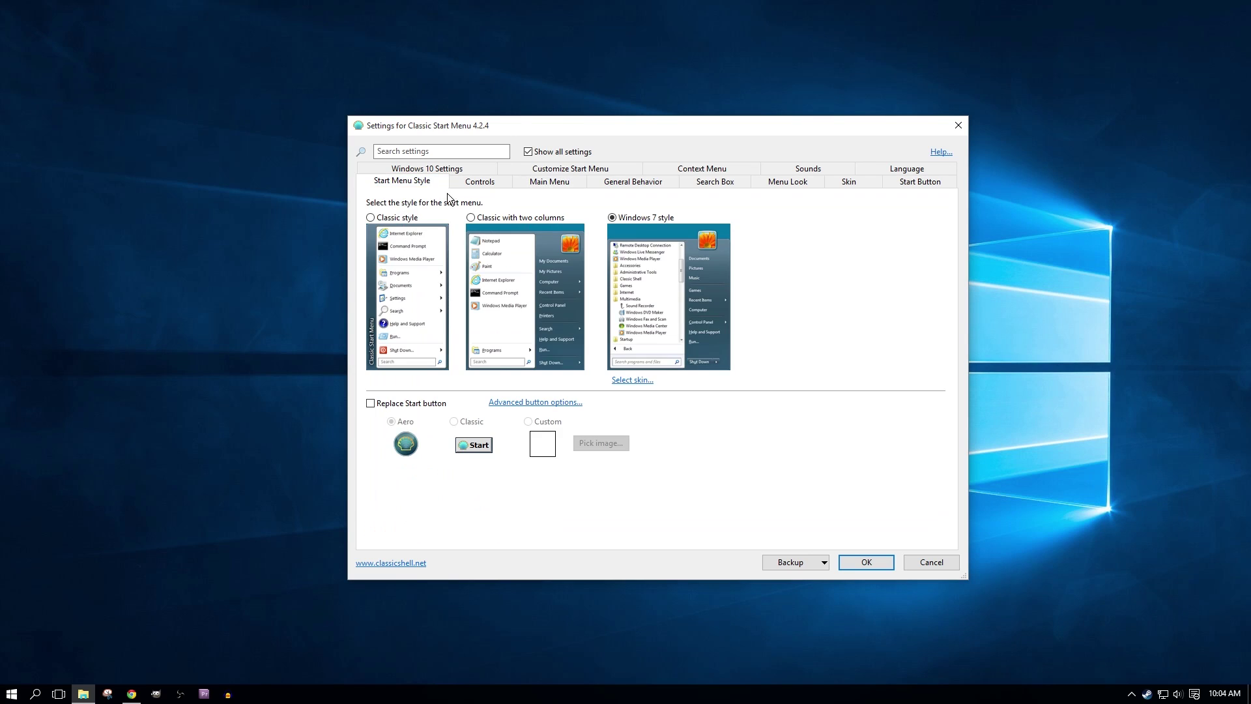
click(575, 173)
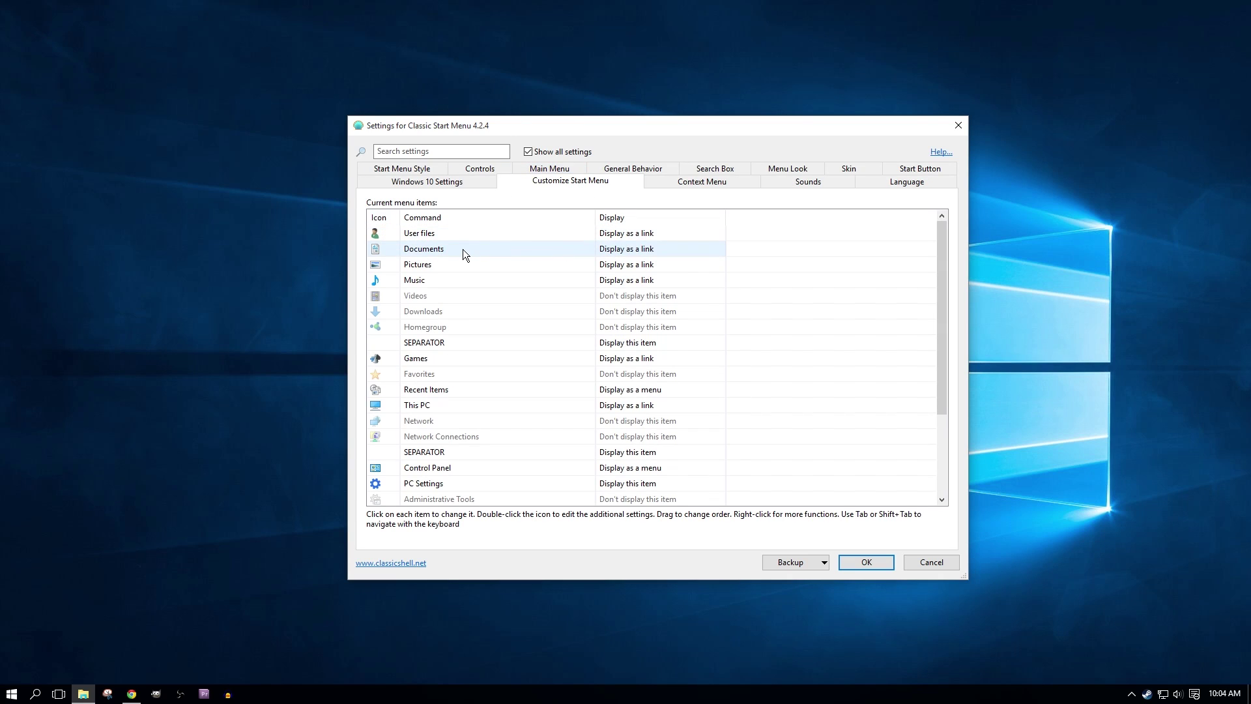
click(633, 235)
click(634, 234)
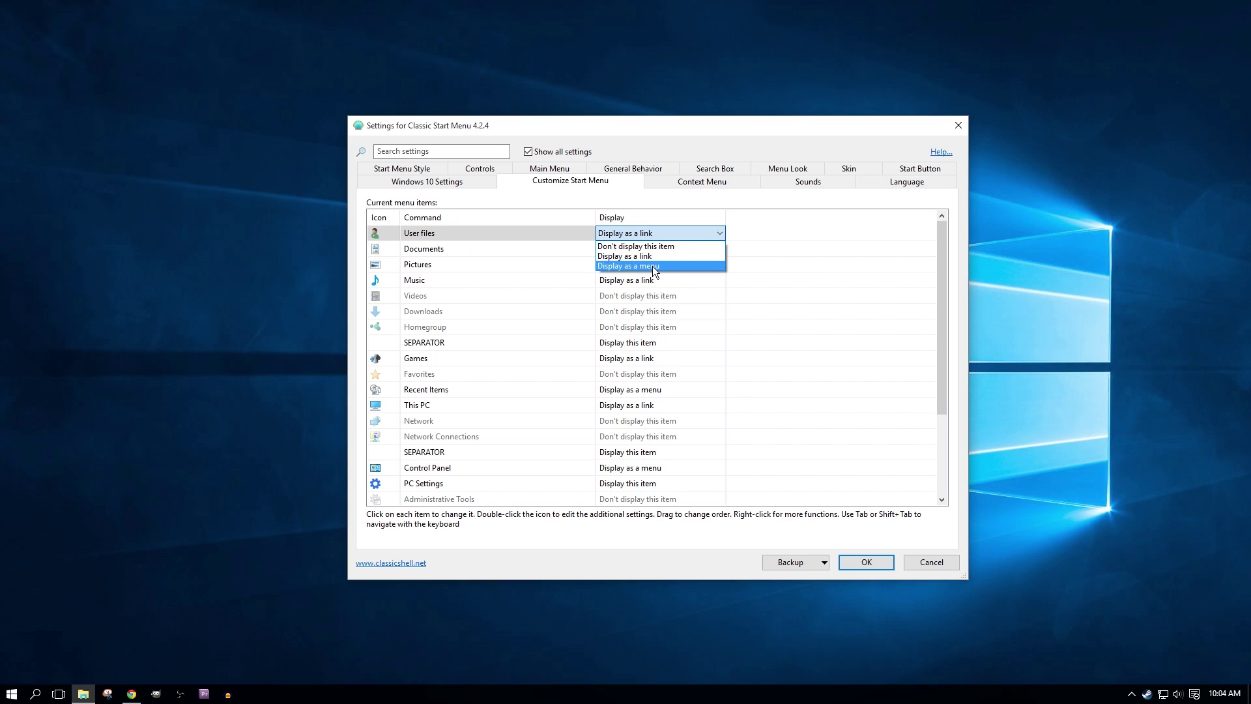
click(518, 247)
key(super)
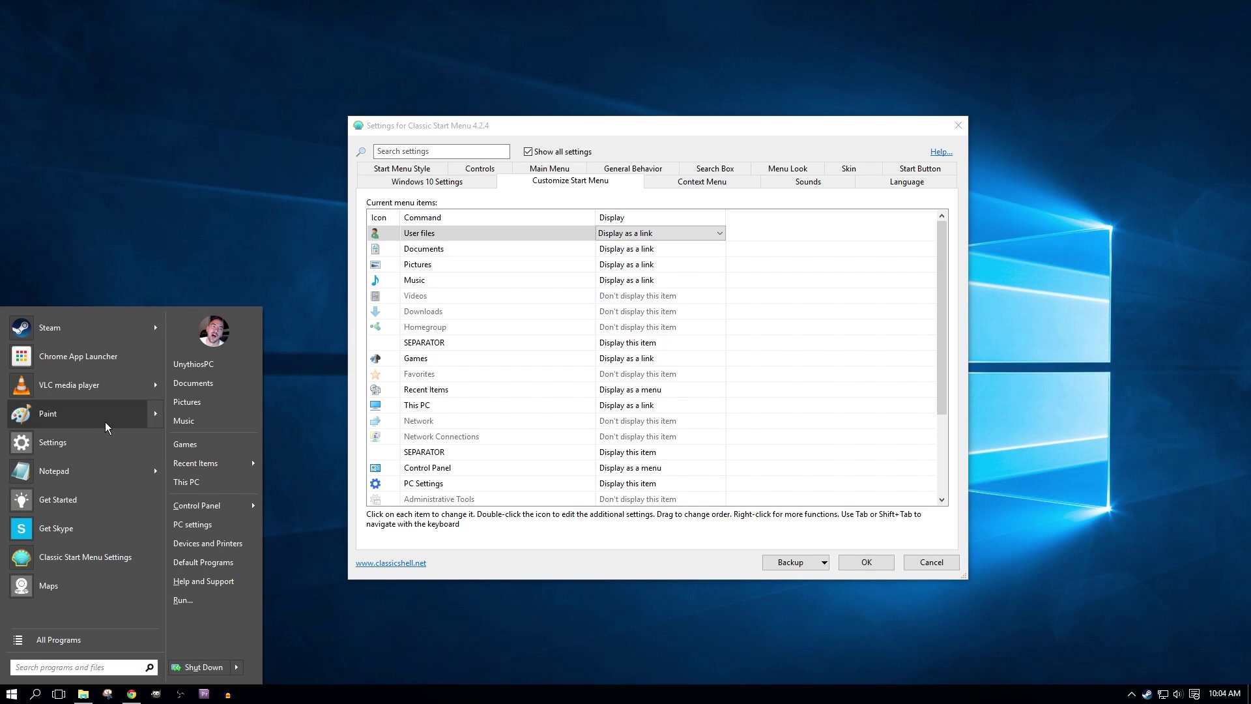
click(206, 384)
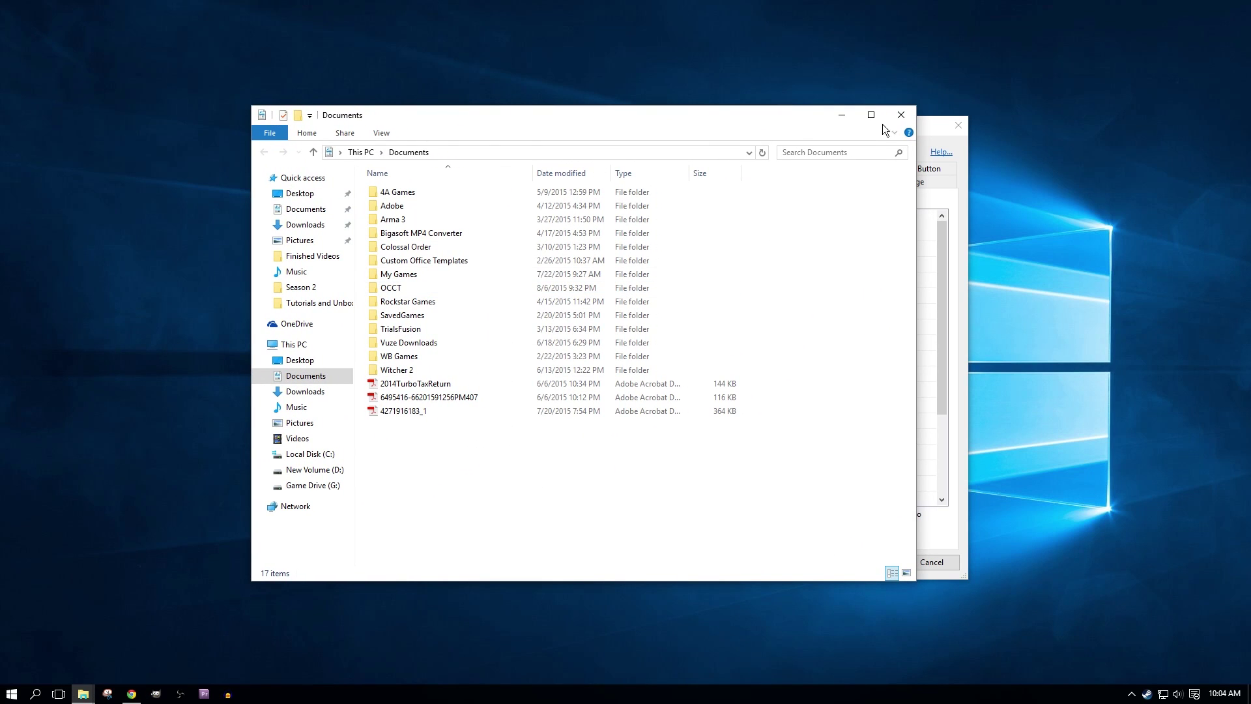
click(902, 124)
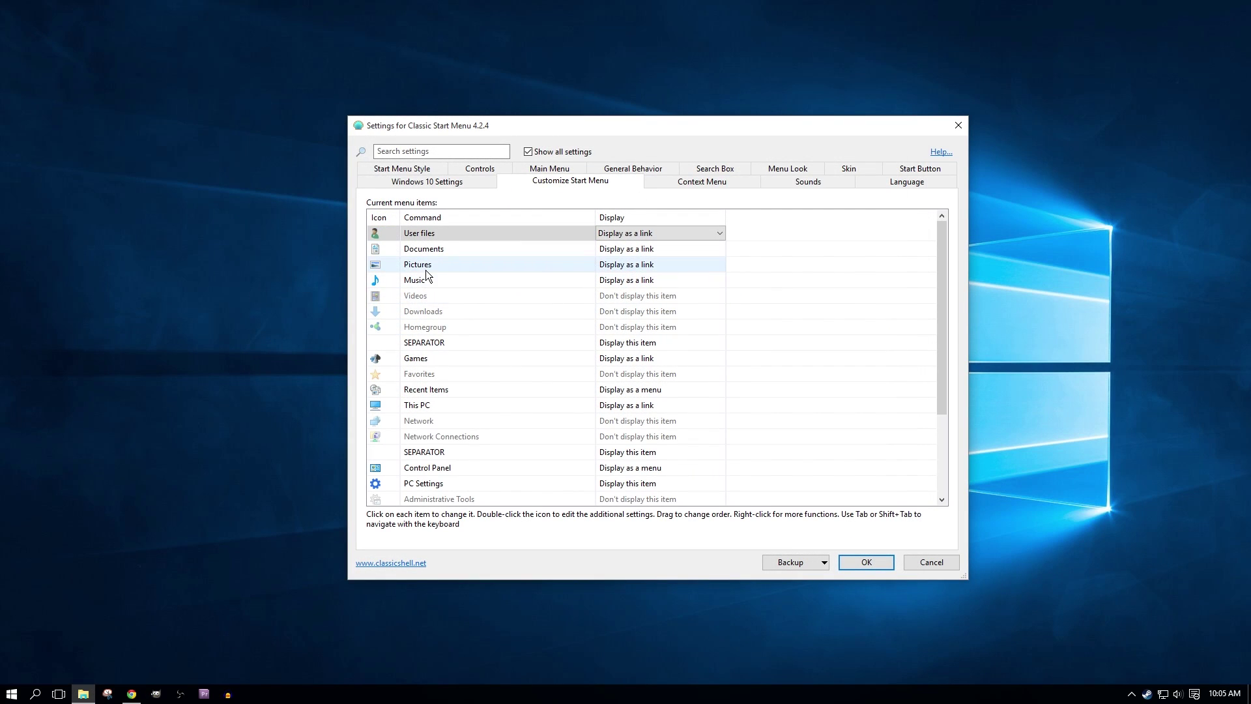
- Set User files to display as a cascading menu, test it in Start, and save the settings
click(694, 232)
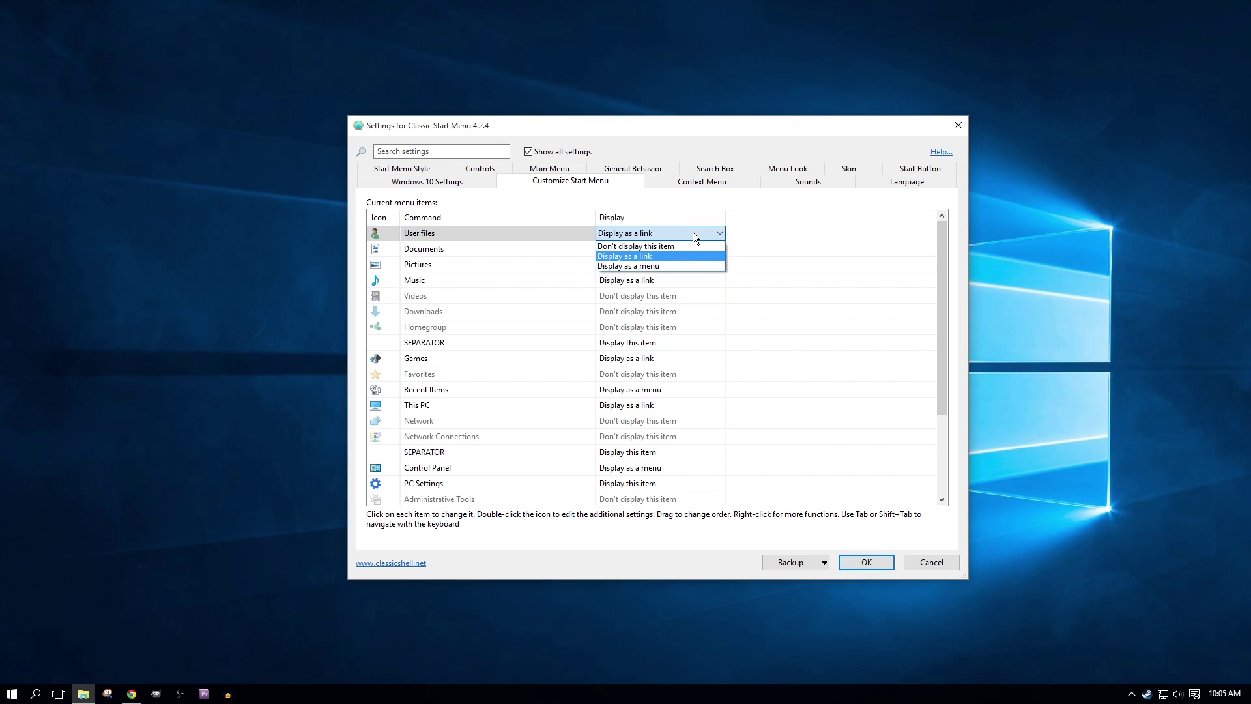
click(666, 264)
click(290, 310)
key(super)
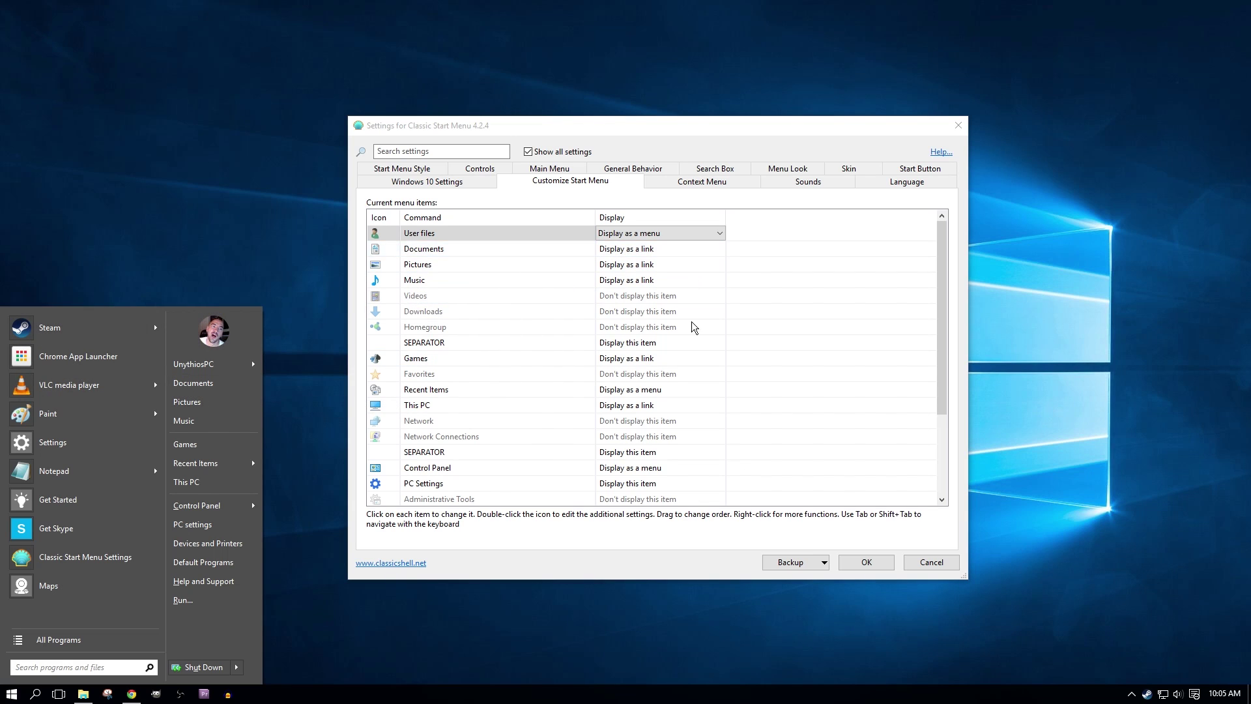
click(859, 562)
- Reopen Classic Start Menu Settings via a 'classi' search and set User files back to a link
key(super)
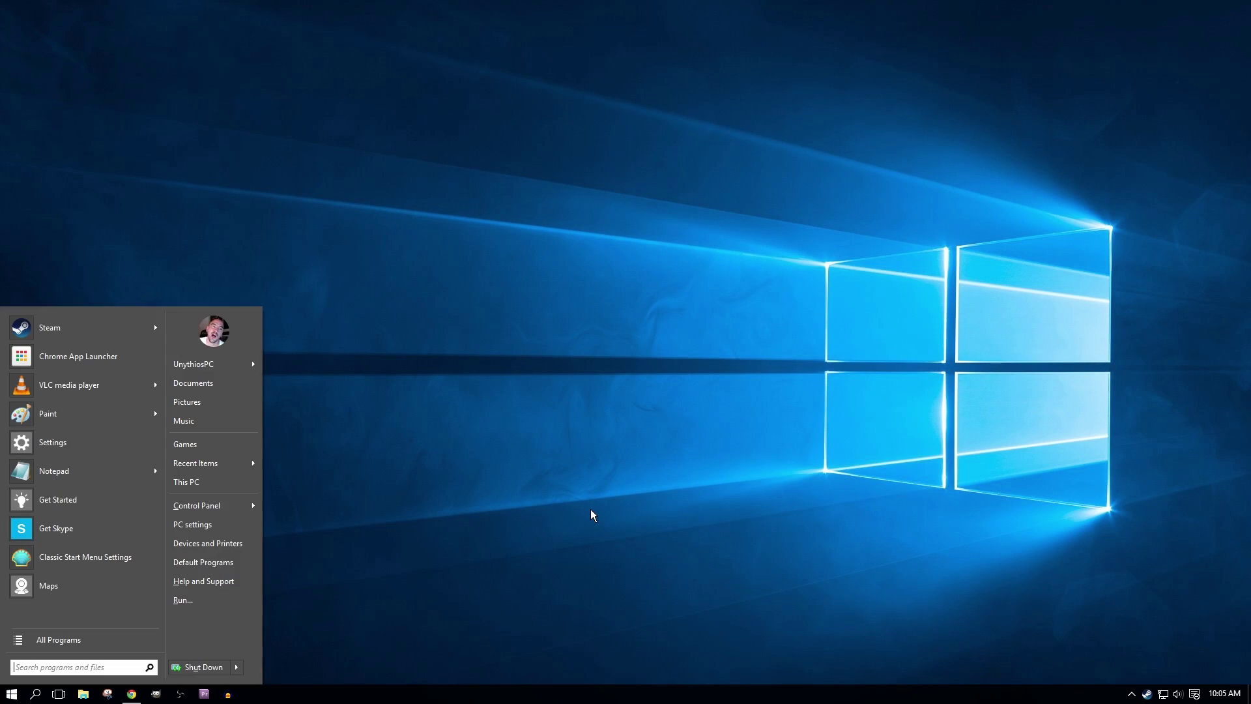
text(classi)
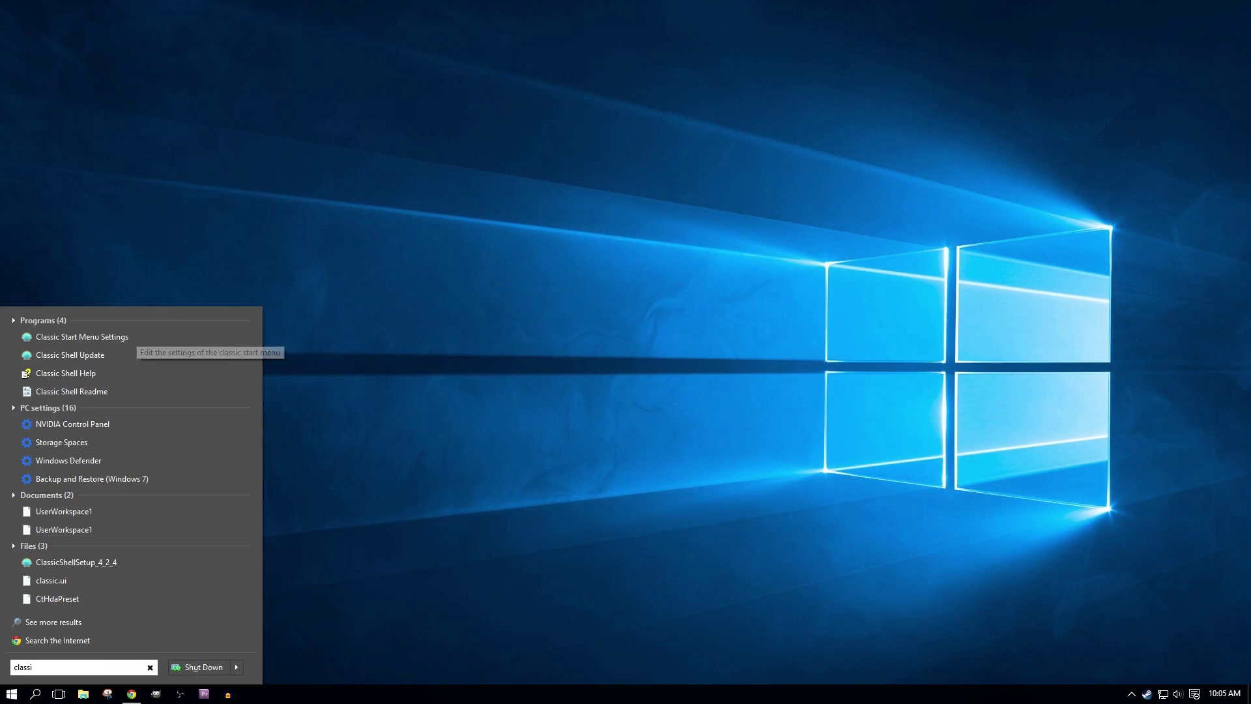
click(129, 339)
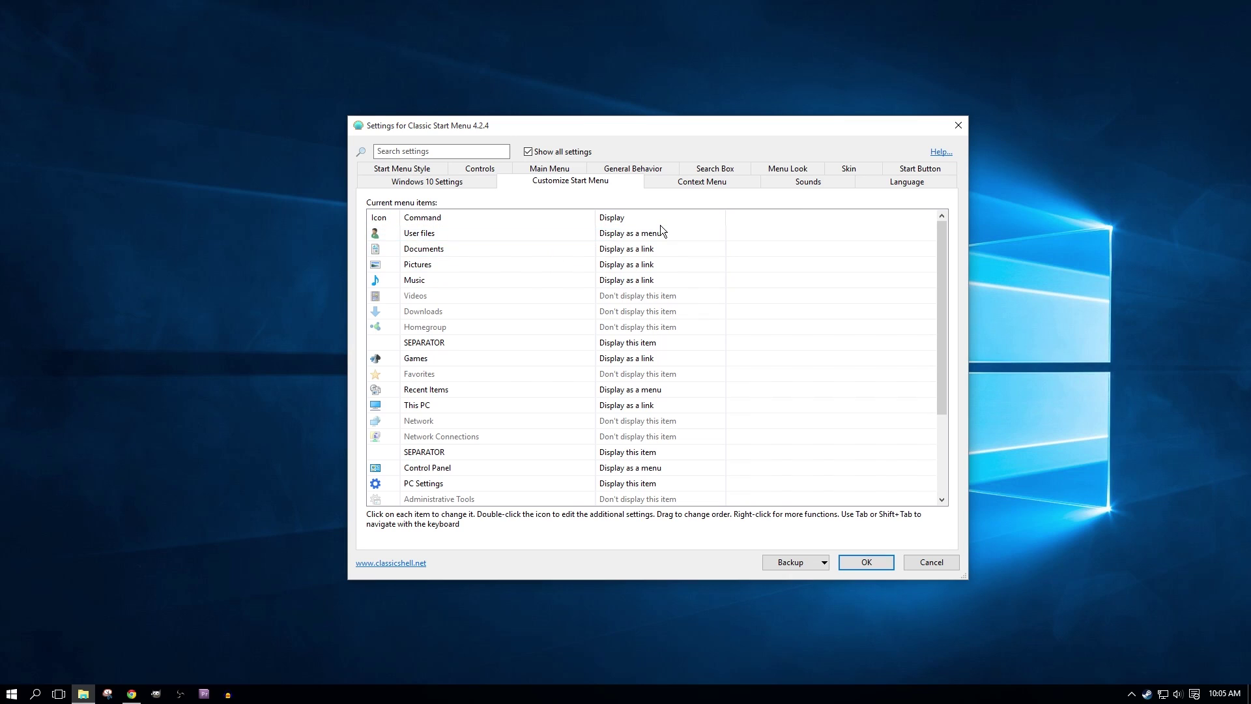
click(683, 235)
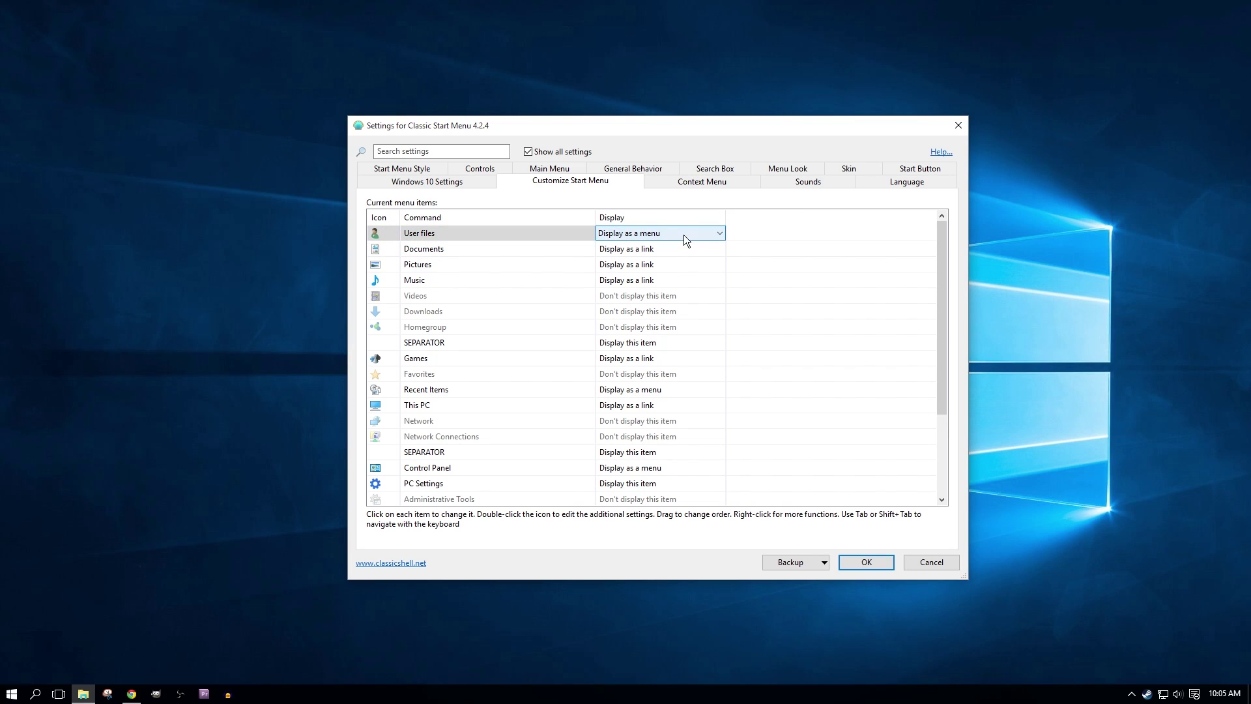
click(683, 236)
click(687, 256)
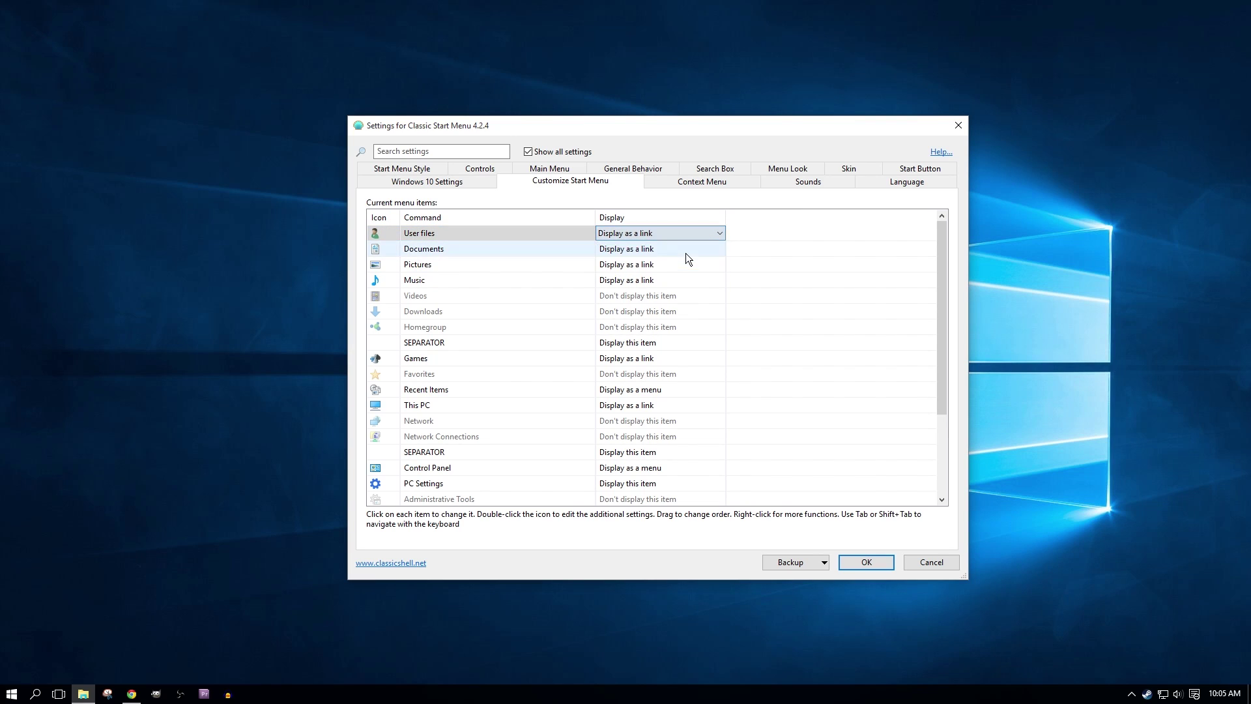
- Set Documents to 'Display as a menu' and preview its cascading submenu in the Start menu
click(651, 249)
click(650, 249)
click(651, 281)
click(270, 326)
key(super)
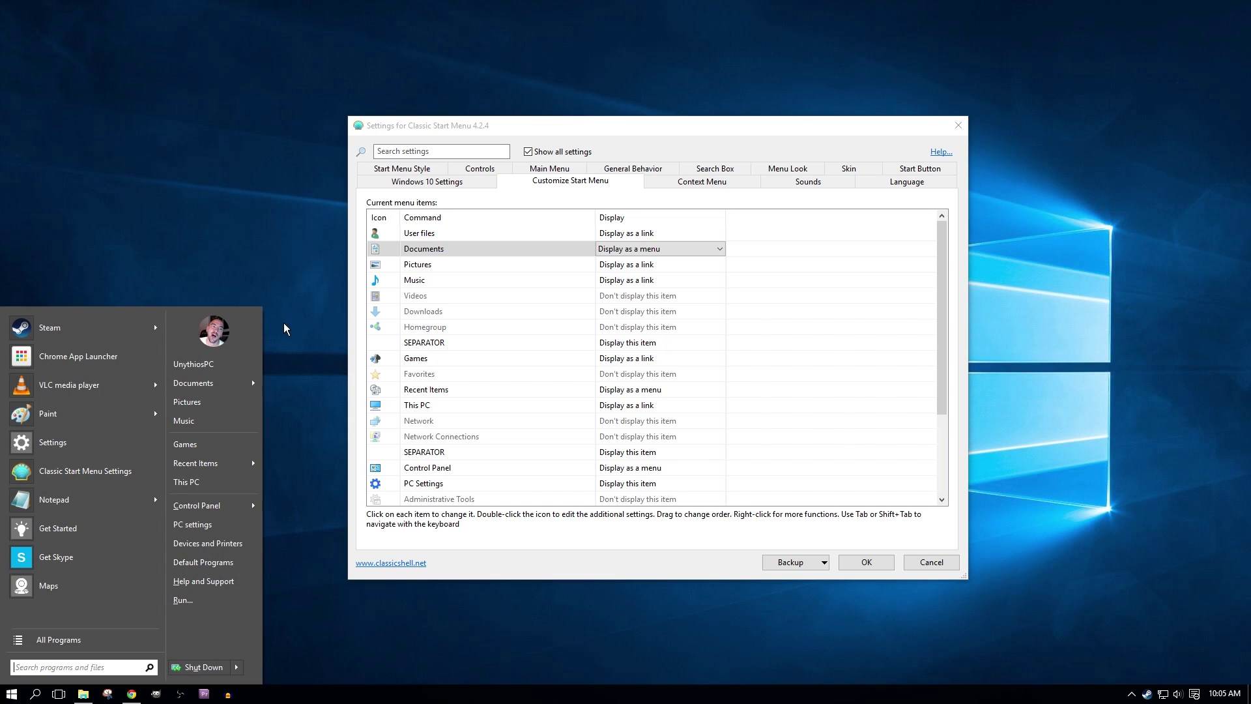
mouse_move(220, 388)
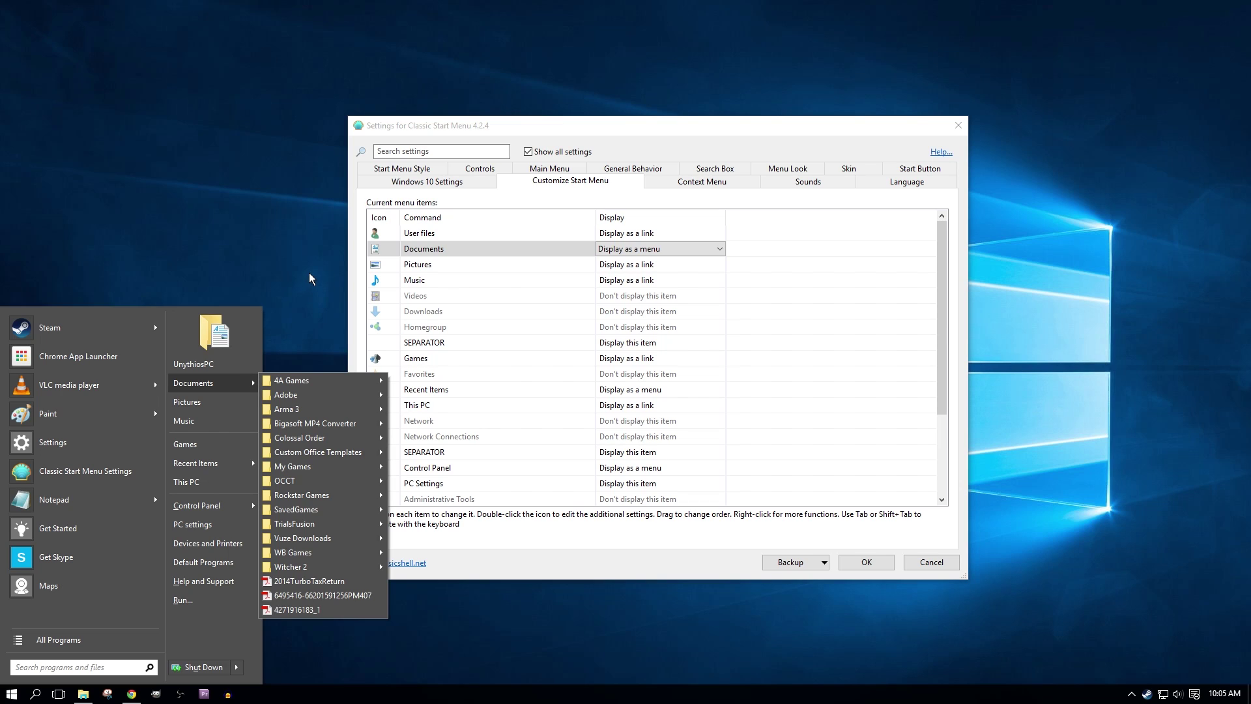
click(273, 253)
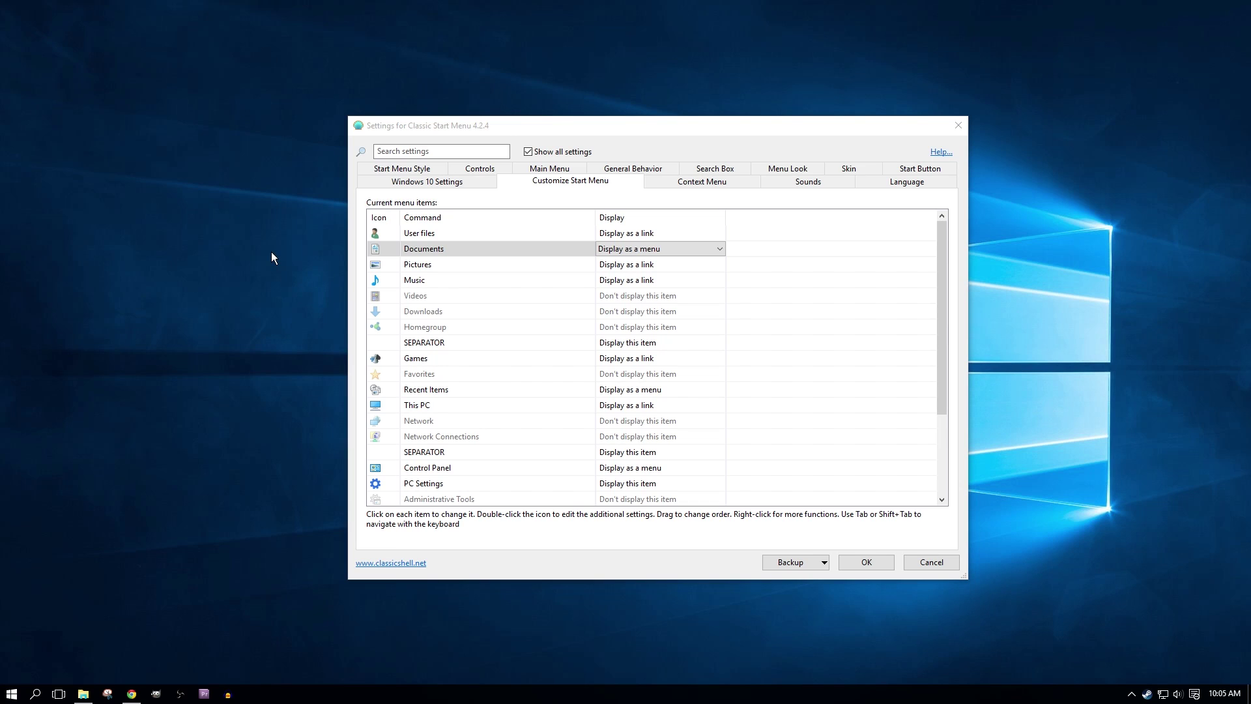
- Set Documents back to 'Display as a link' and Pictures to 'Display as a menu'
click(655, 248)
click(651, 270)
click(627, 265)
click(649, 264)
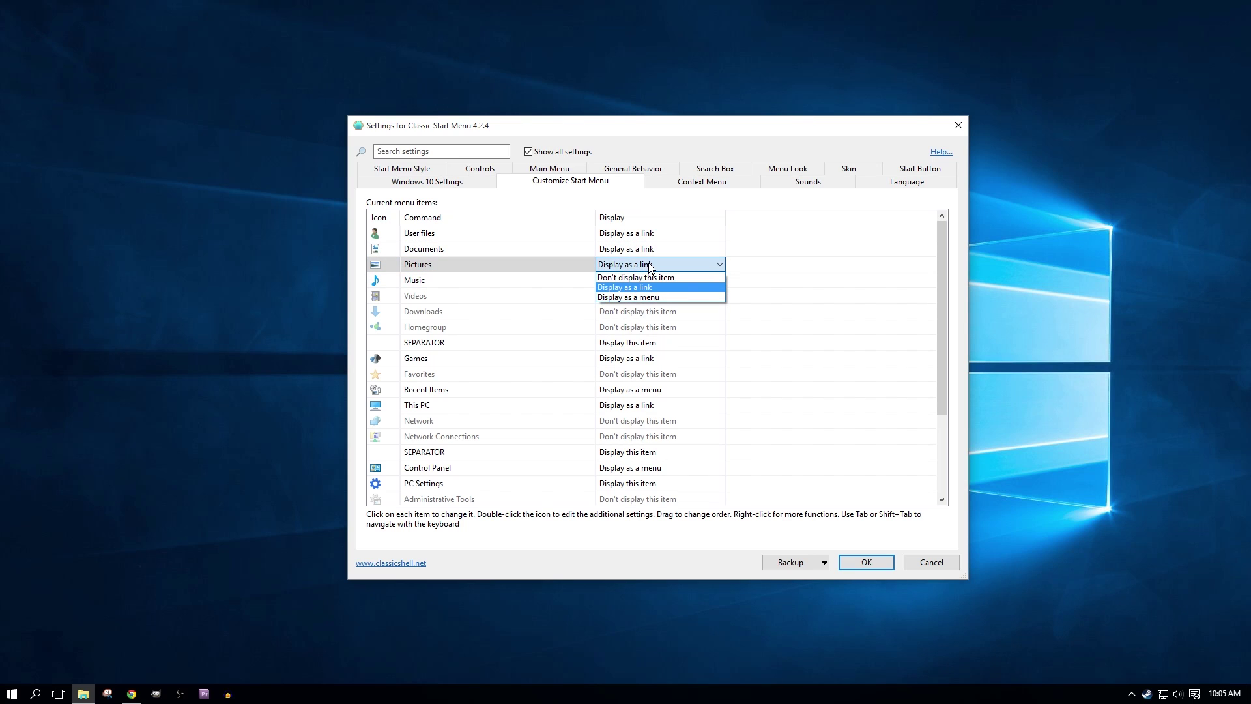
click(635, 298)
click(172, 341)
- Preview the Pictures submenu in the Start menu, then set Pictures back to 'Display as a link'
key(super)
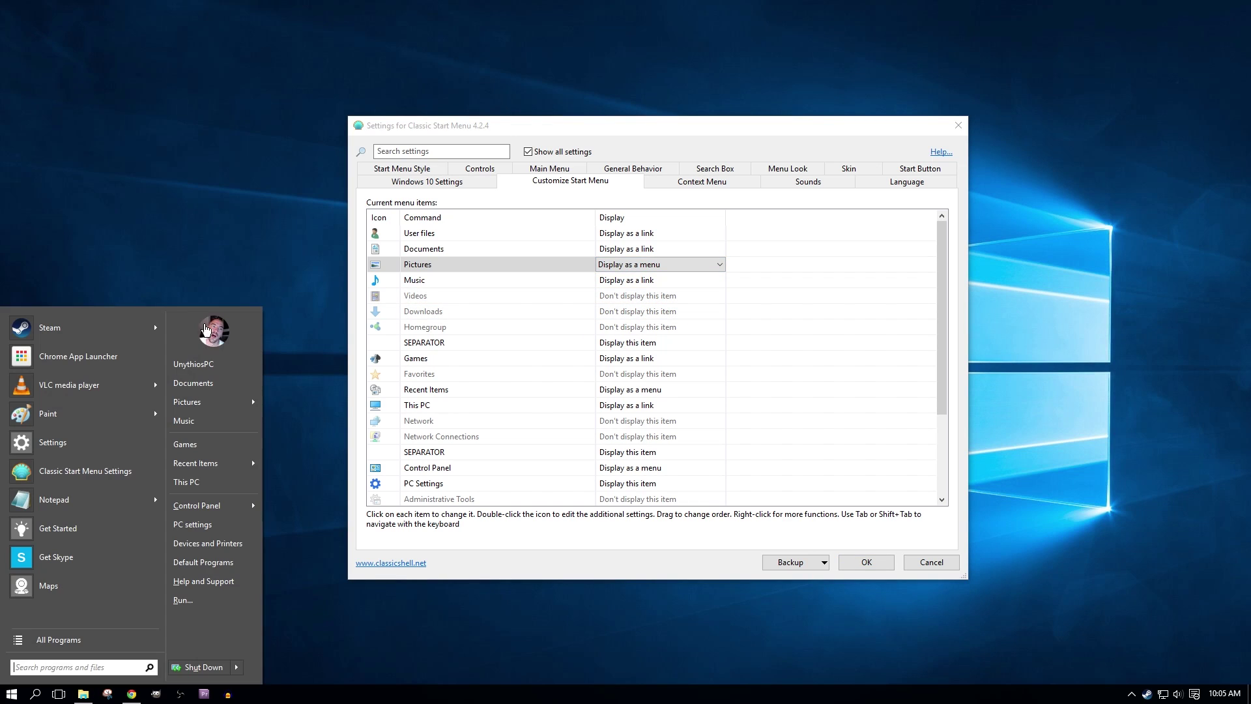
mouse_move(217, 406)
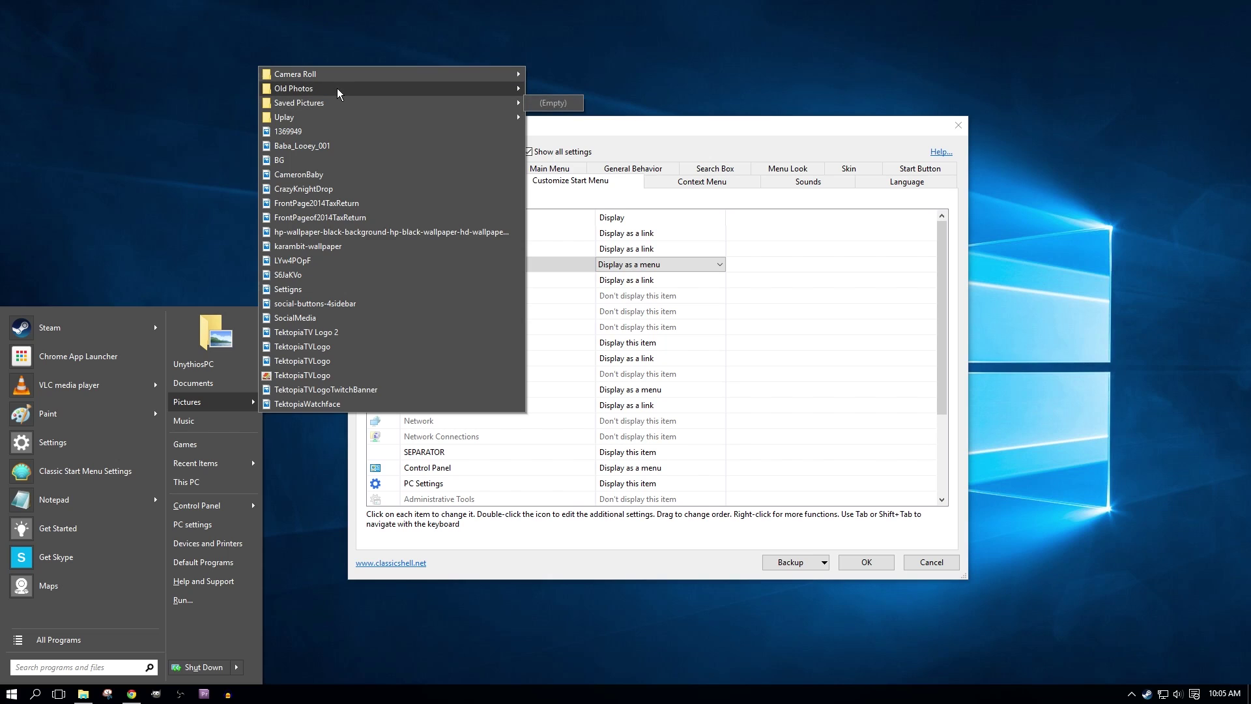
mouse_move(338, 88)
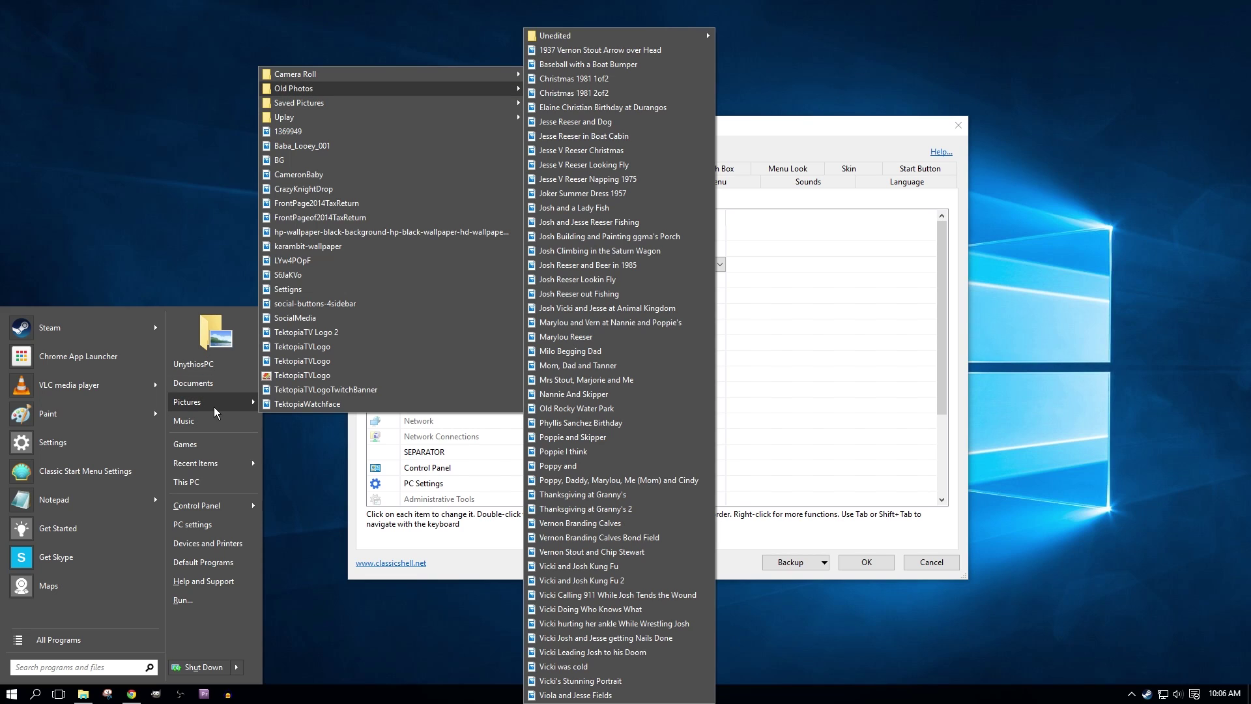
click(210, 290)
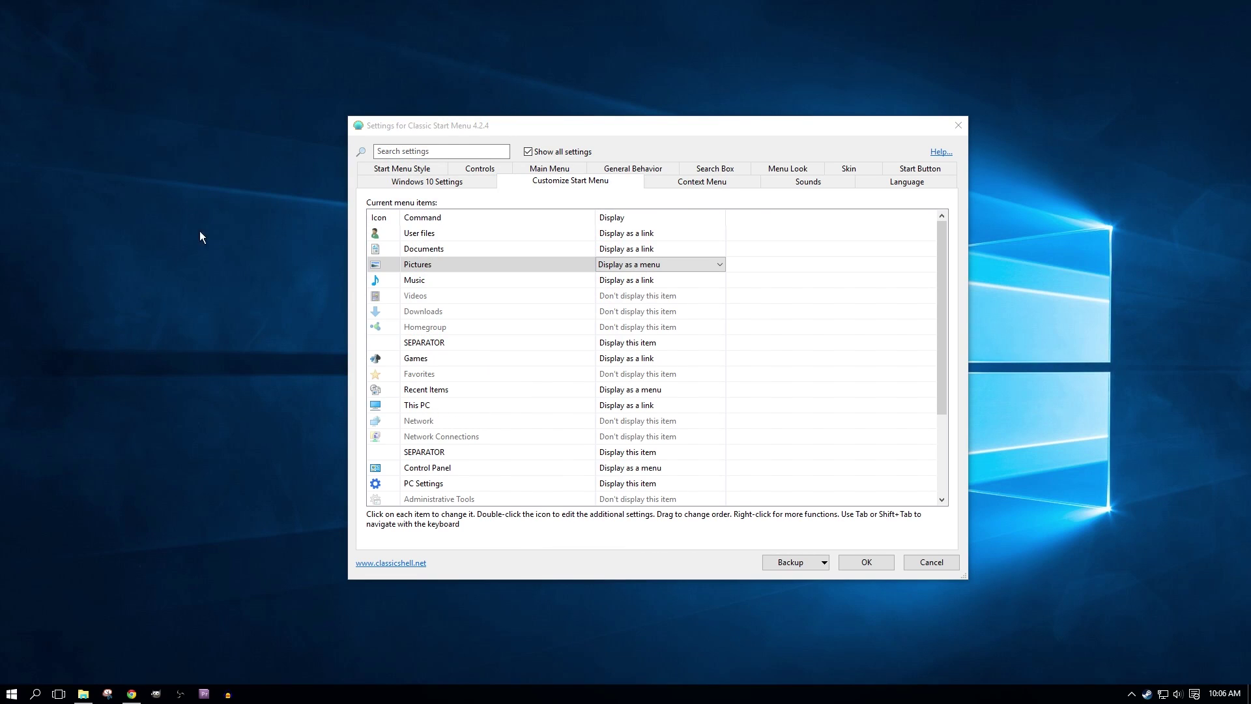
key(super)
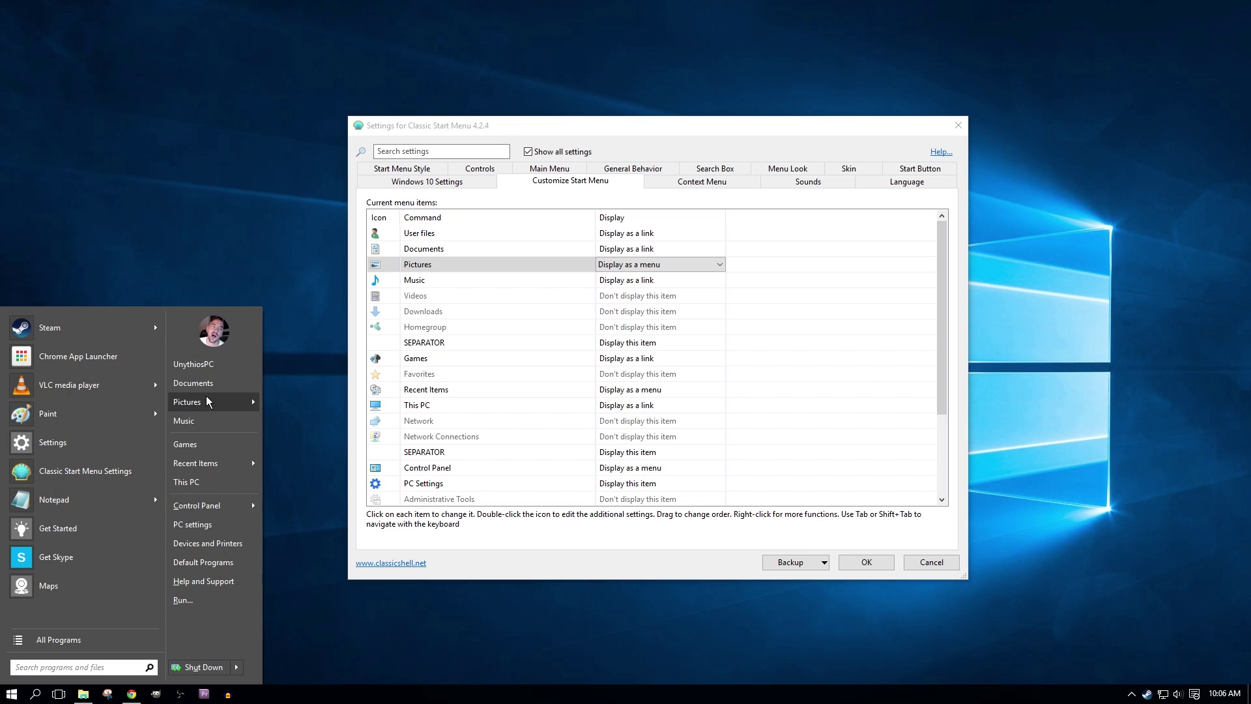
right_click(204, 400)
click(109, 196)
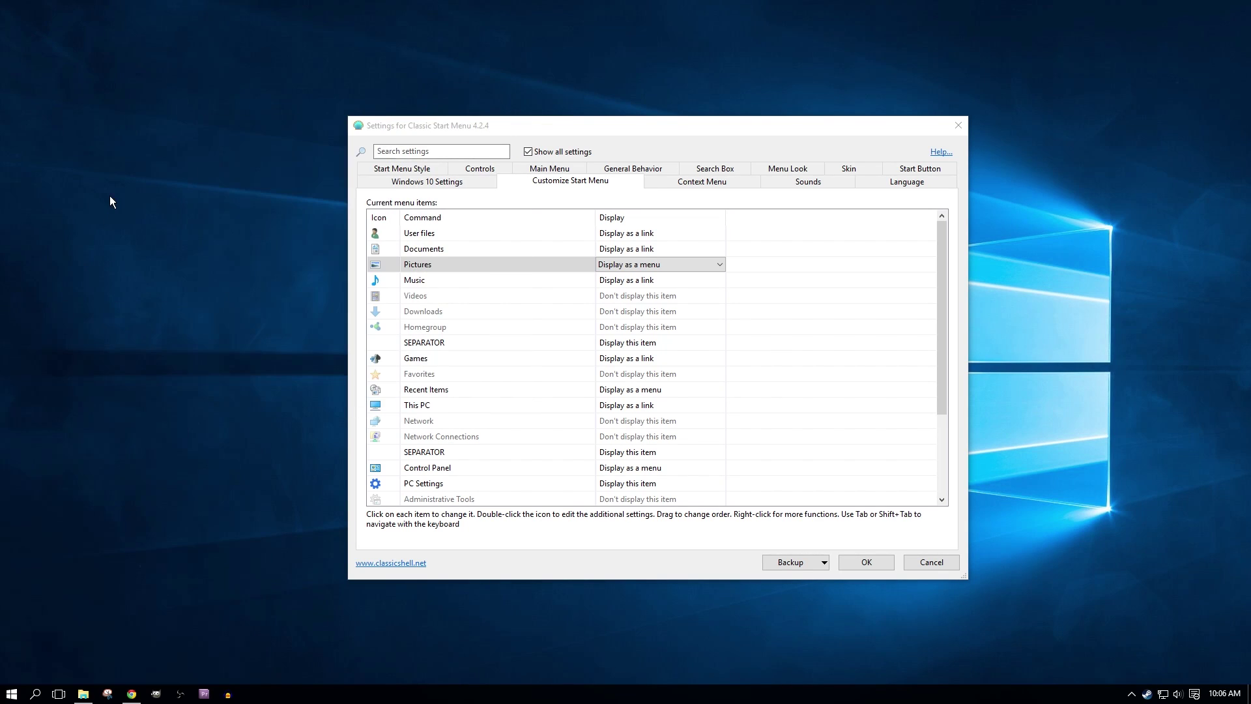
click(641, 266)
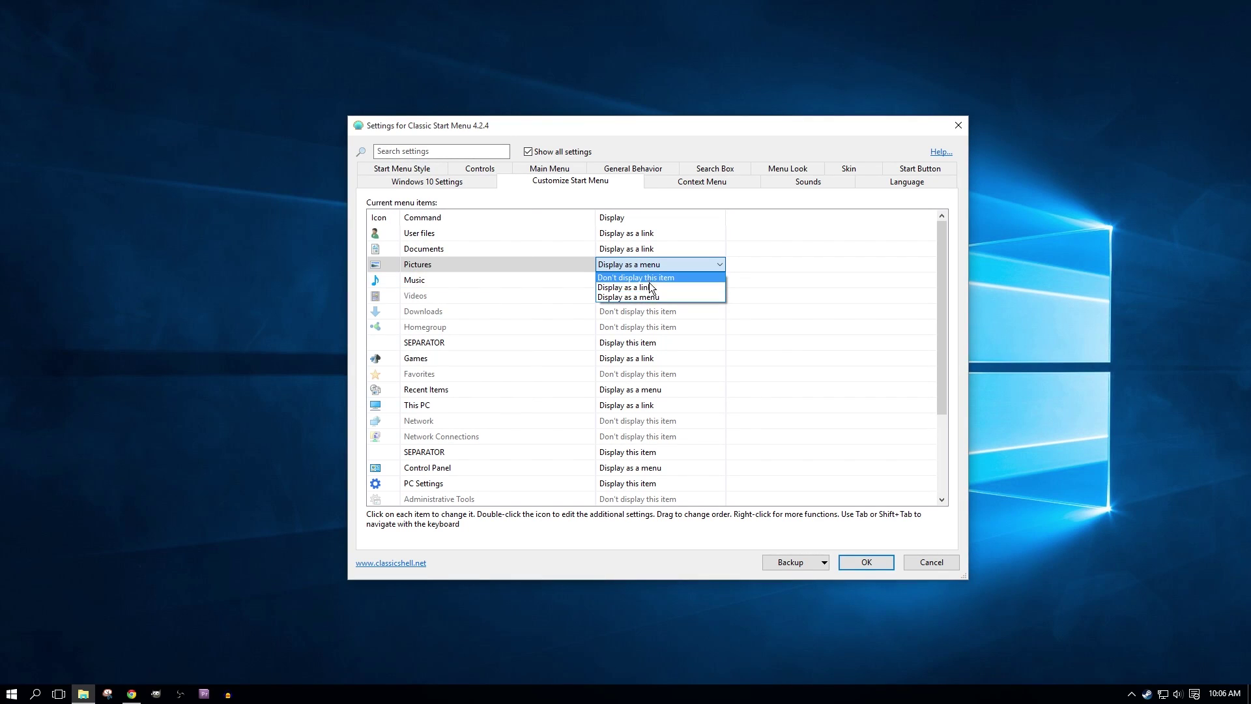
click(642, 311)
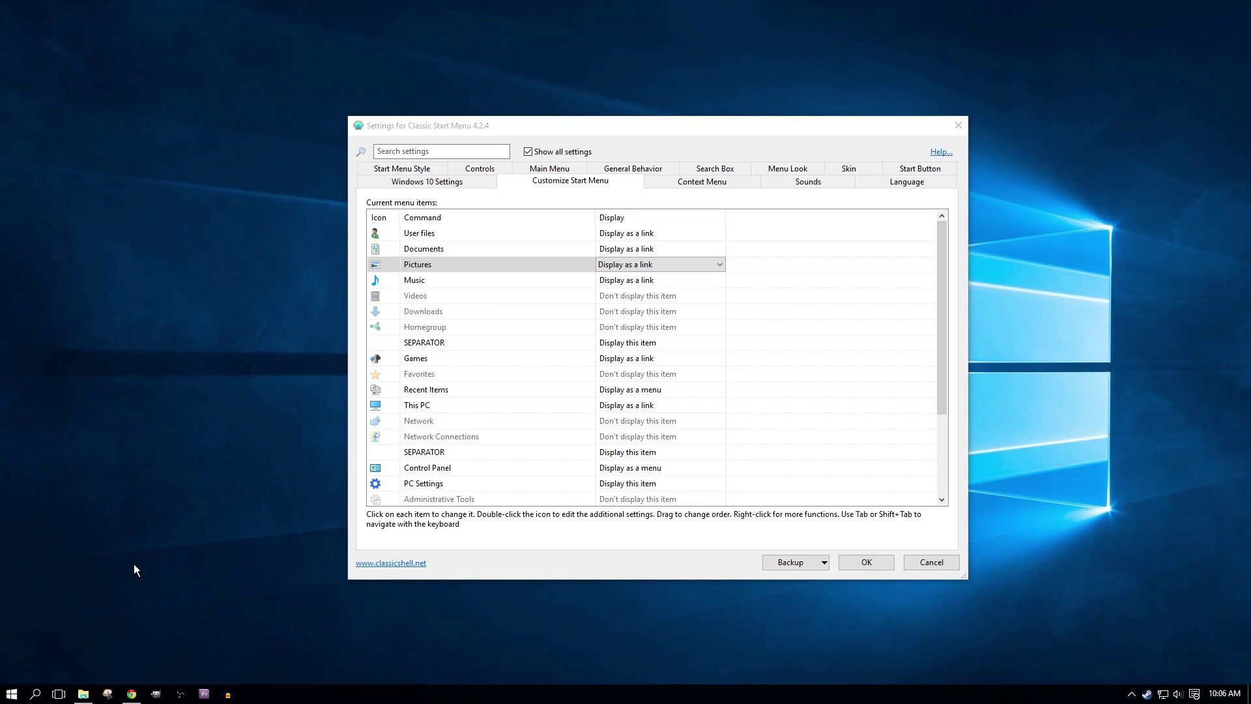
key(super)
click(226, 400)
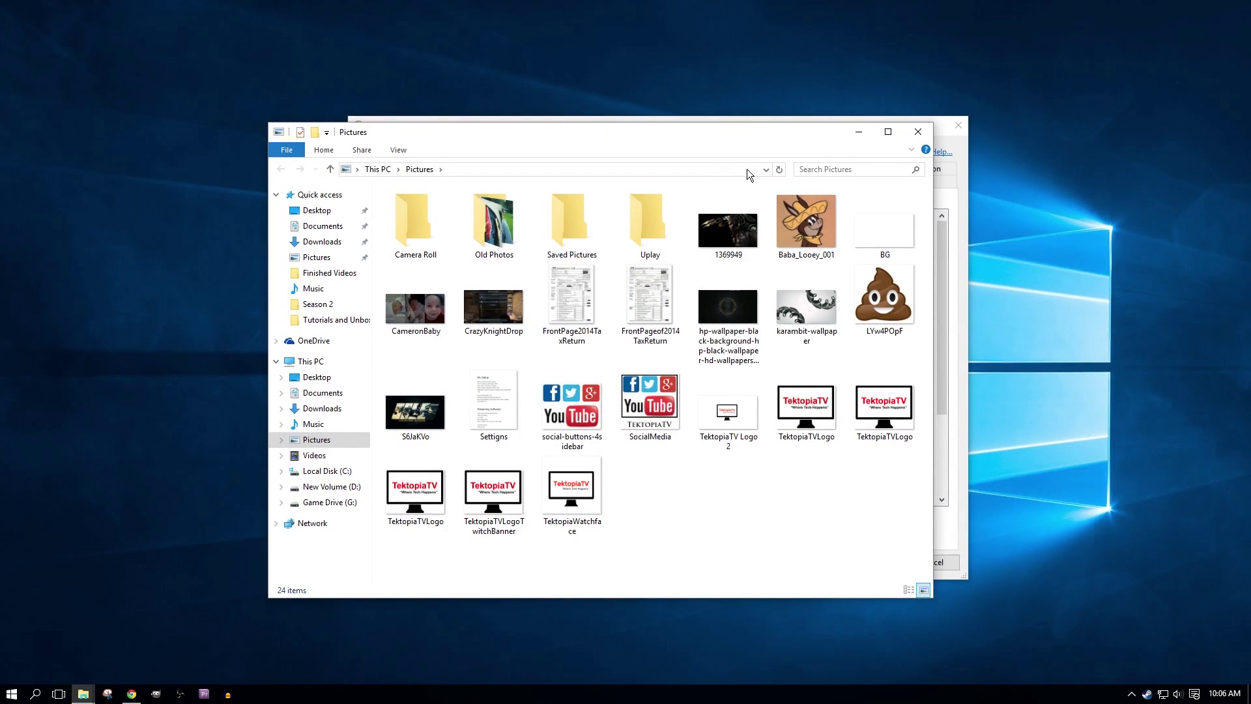
click(927, 131)
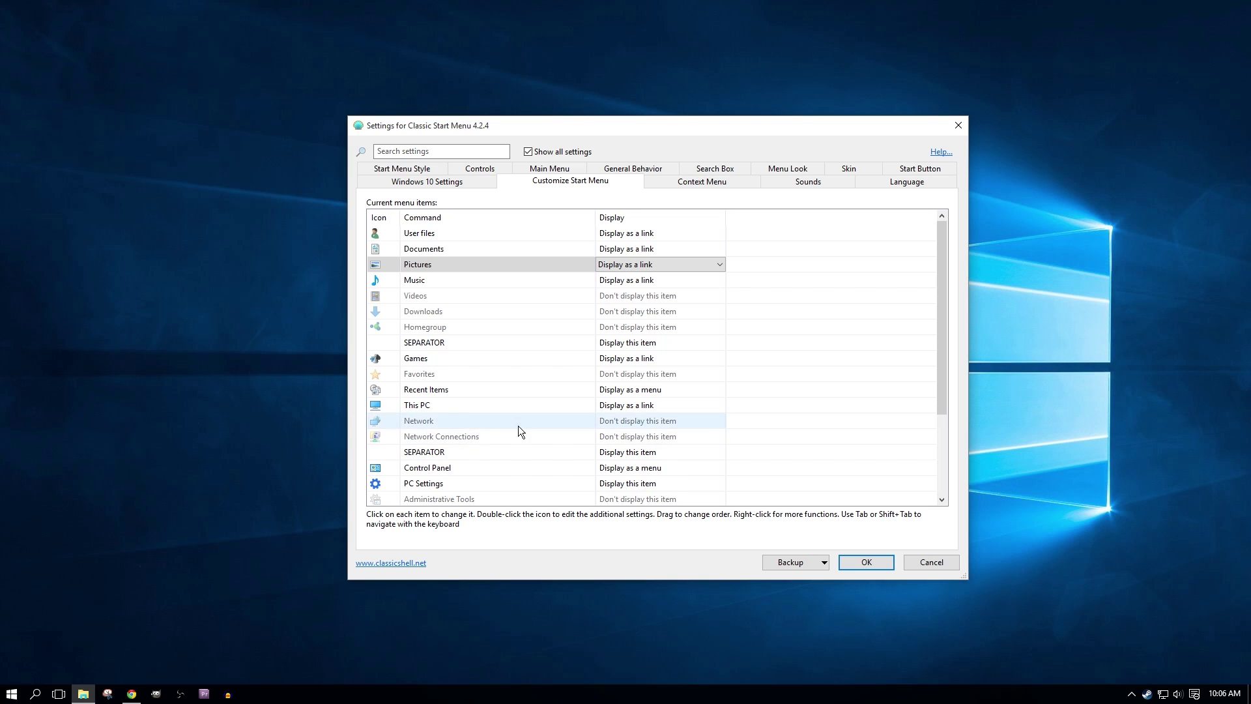
- Scroll down and back up through the Customize Start Menu item list
scroll(622, 412, down, 3)
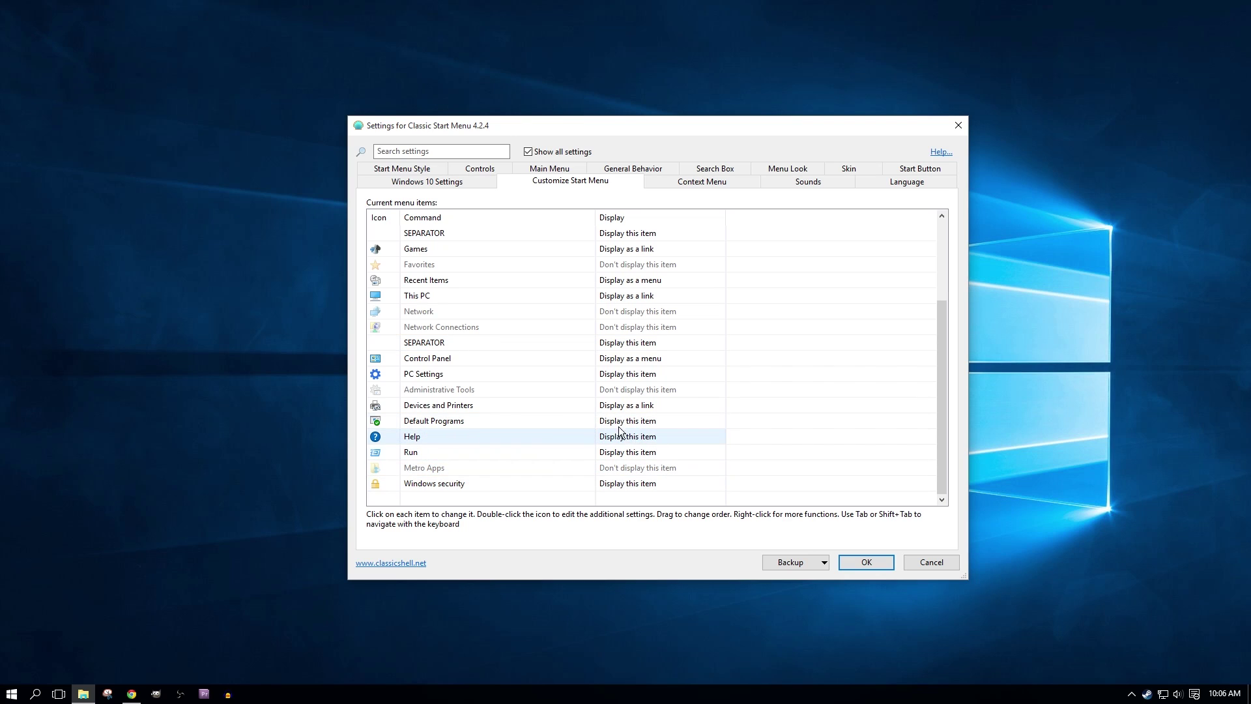
scroll(672, 402, up, 2)
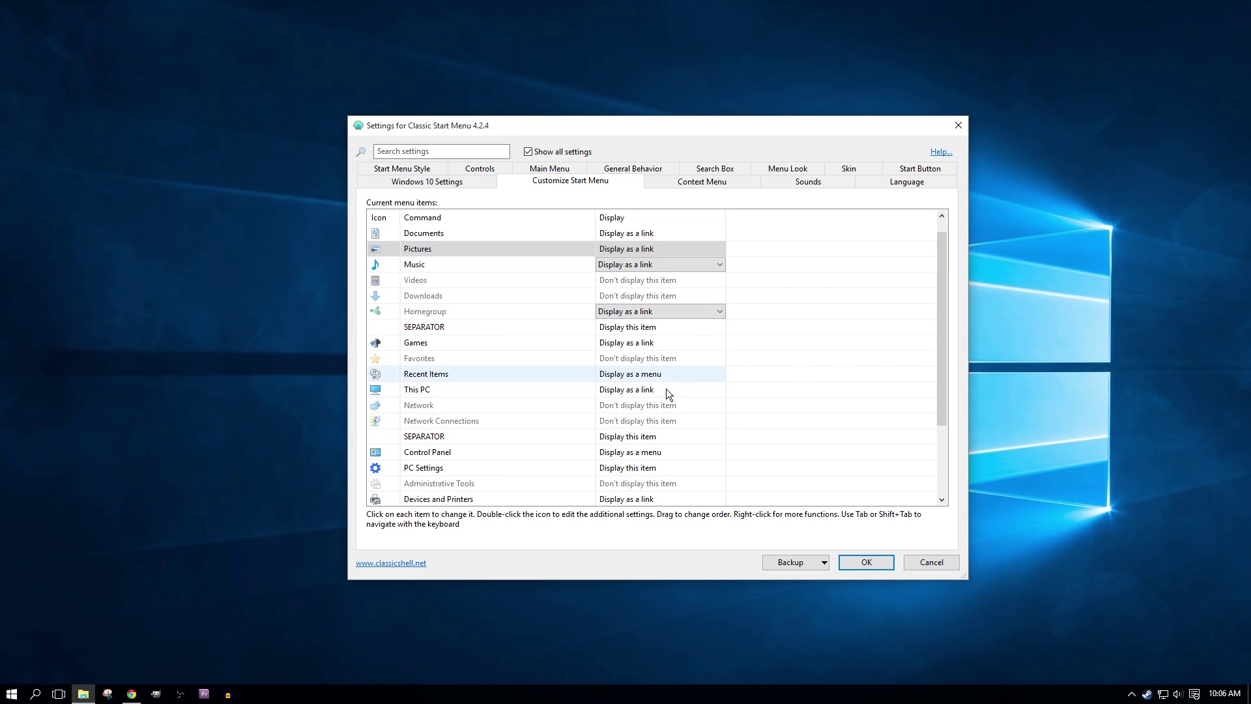
scroll(655, 355, up, 1)
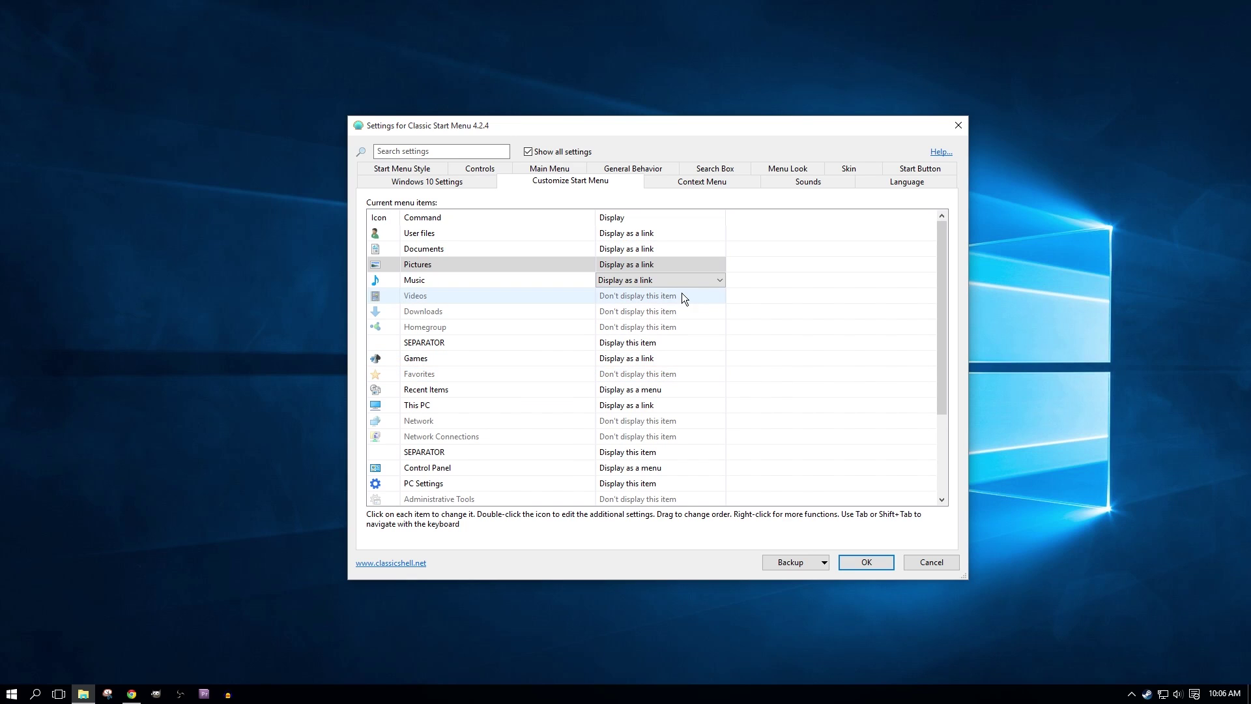
- Pass the Context Menu tab and uncheck 'Search Metro apps' on the Search Box tab
click(684, 186)
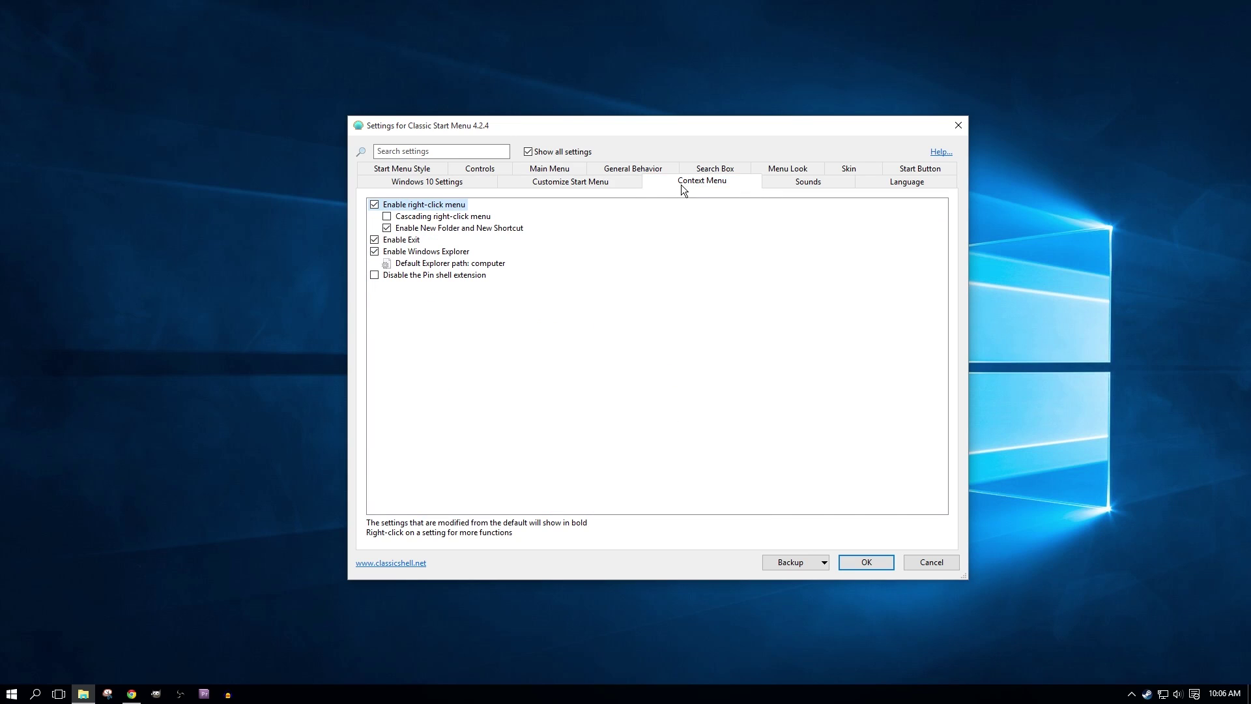
click(713, 168)
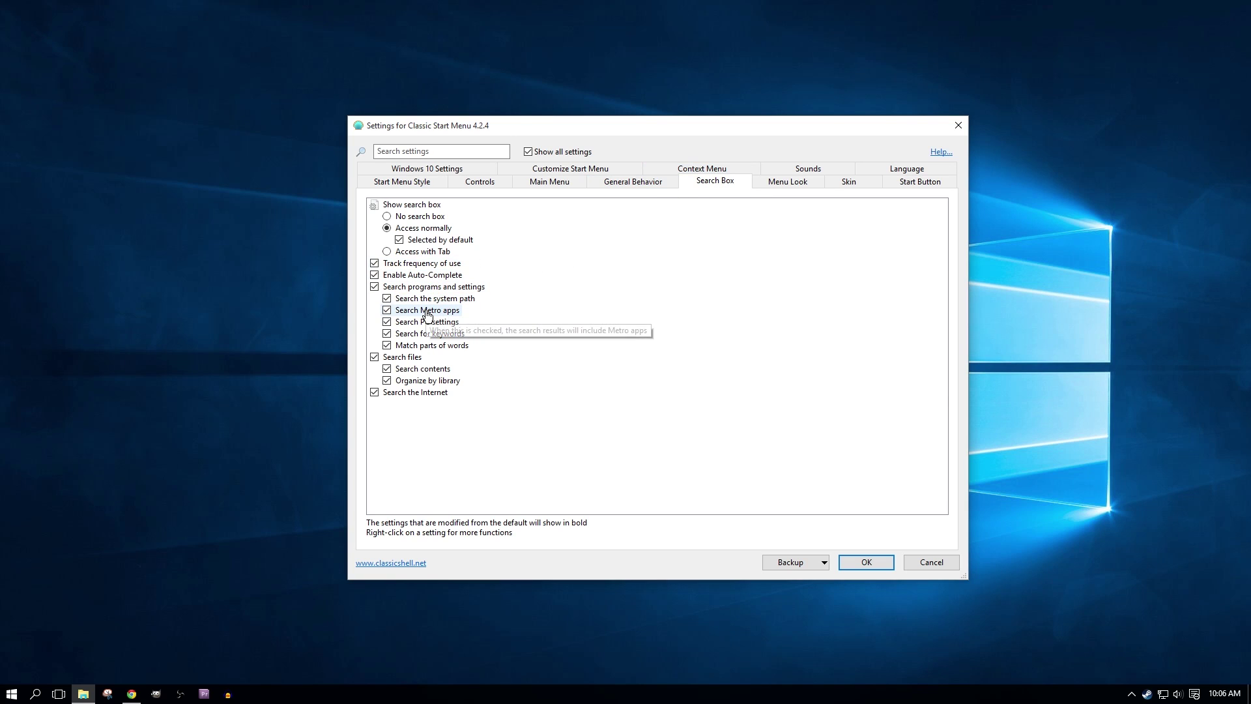
click(387, 311)
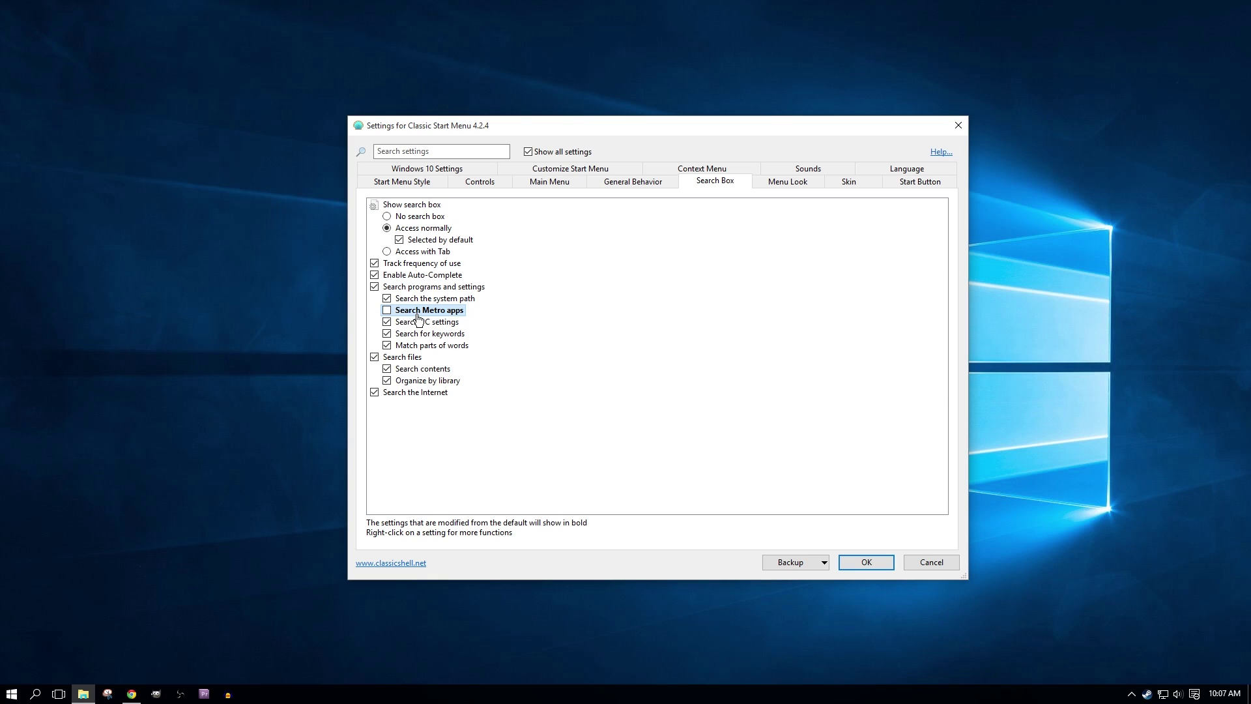
- Browse the Main Menu, Controls, Sounds and Start Button tabs, ending on Windows 10 Settings
click(551, 185)
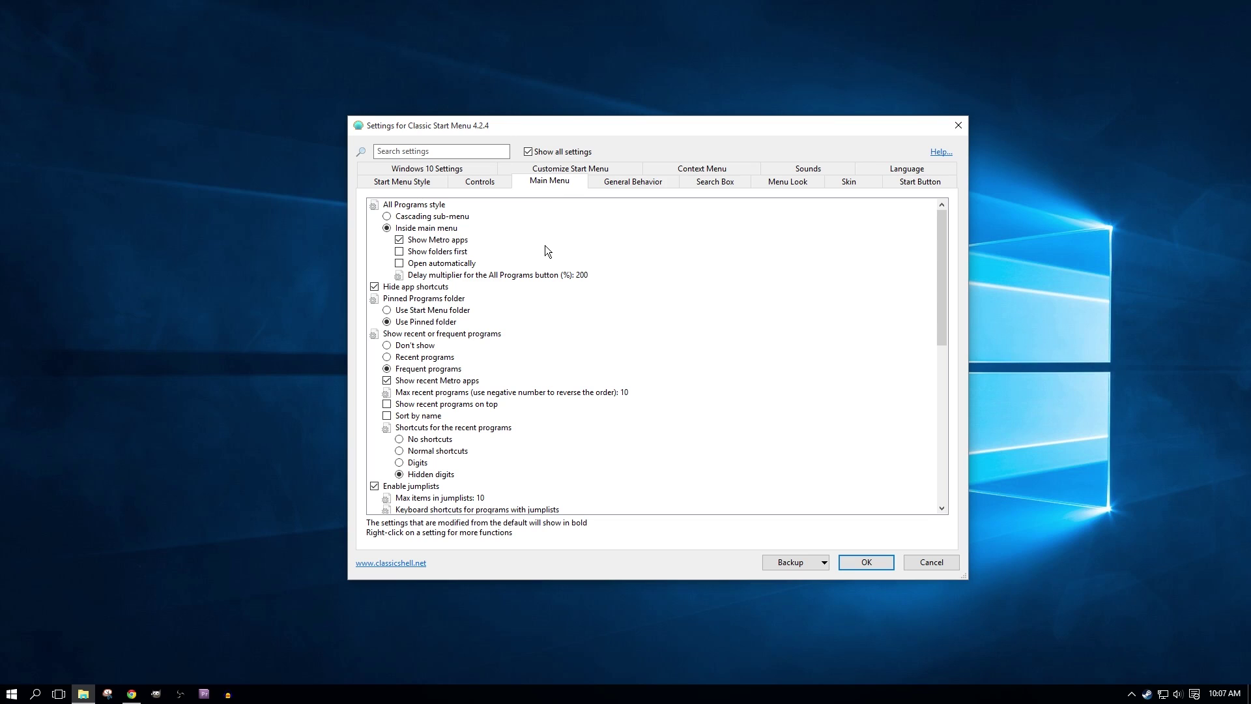
click(485, 185)
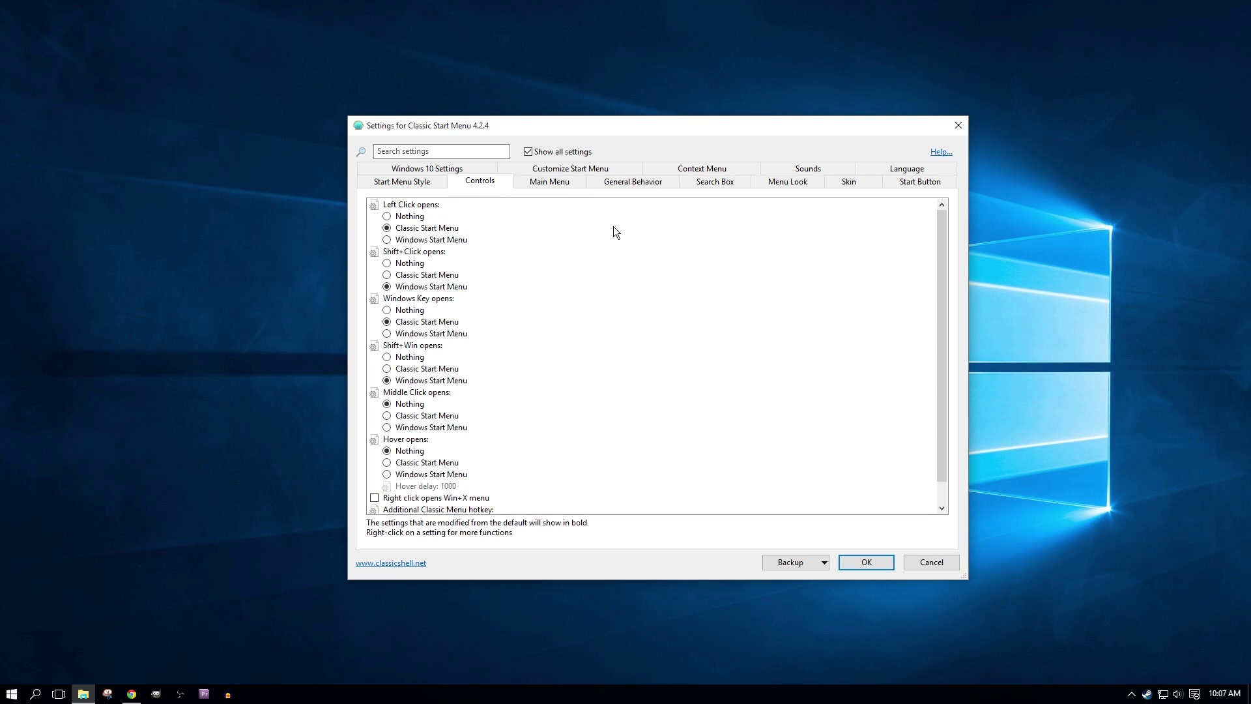
click(800, 167)
click(904, 169)
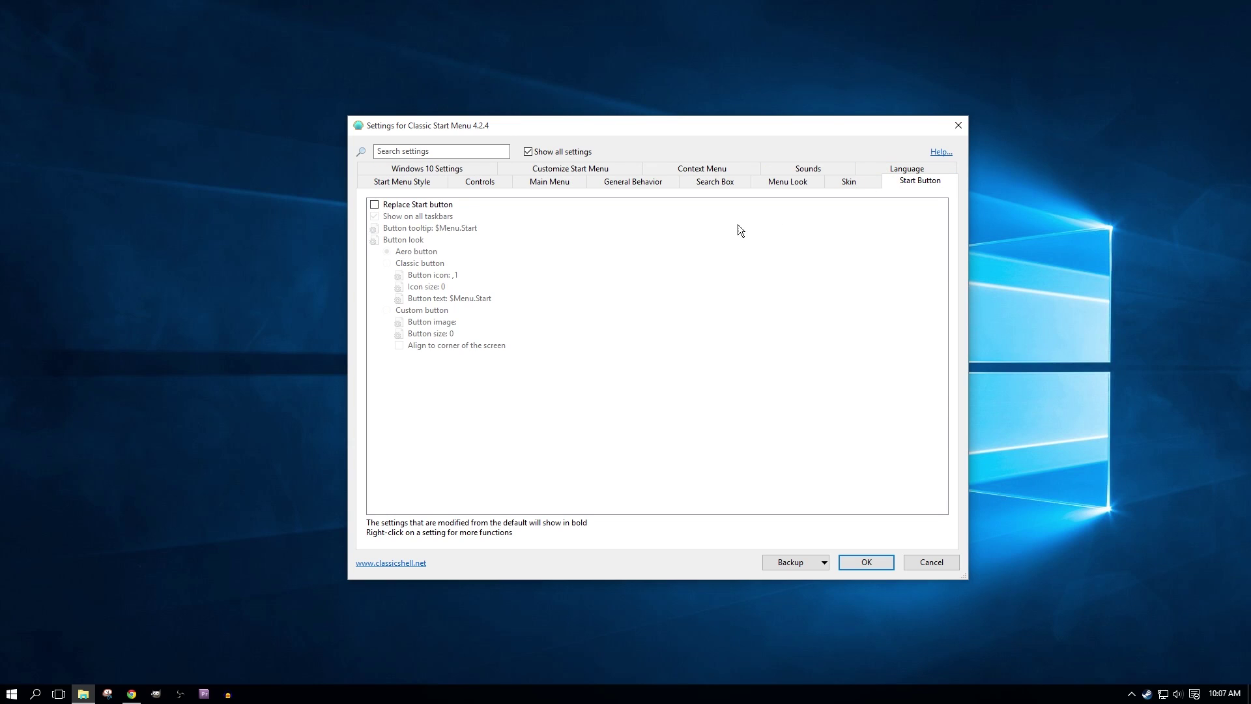
click(443, 170)
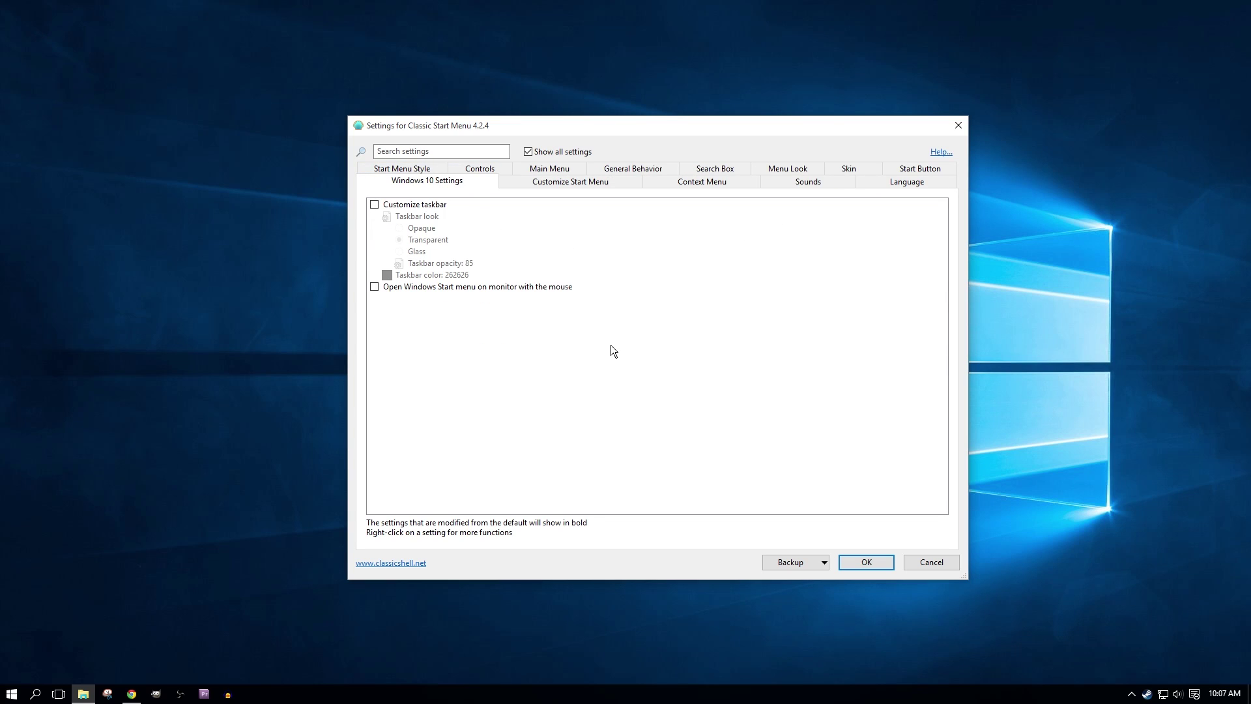